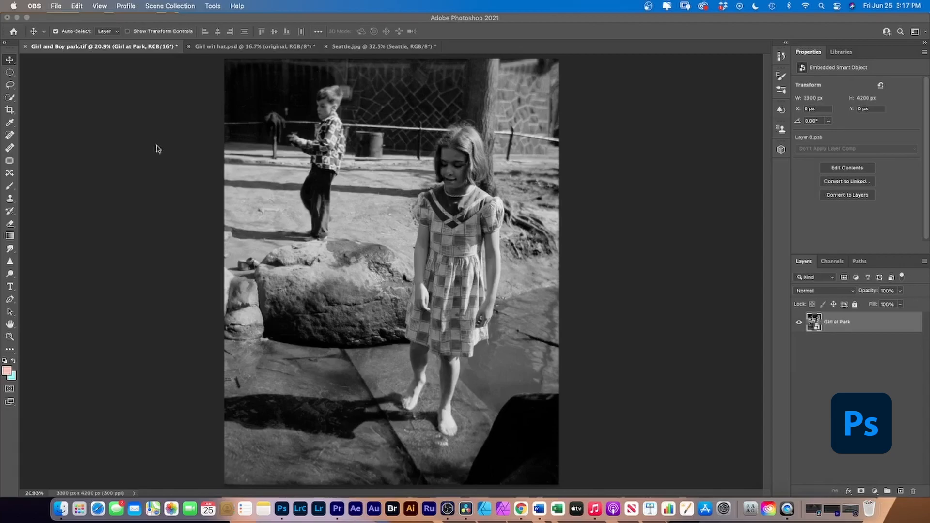
pyautogui.click(140, 77)
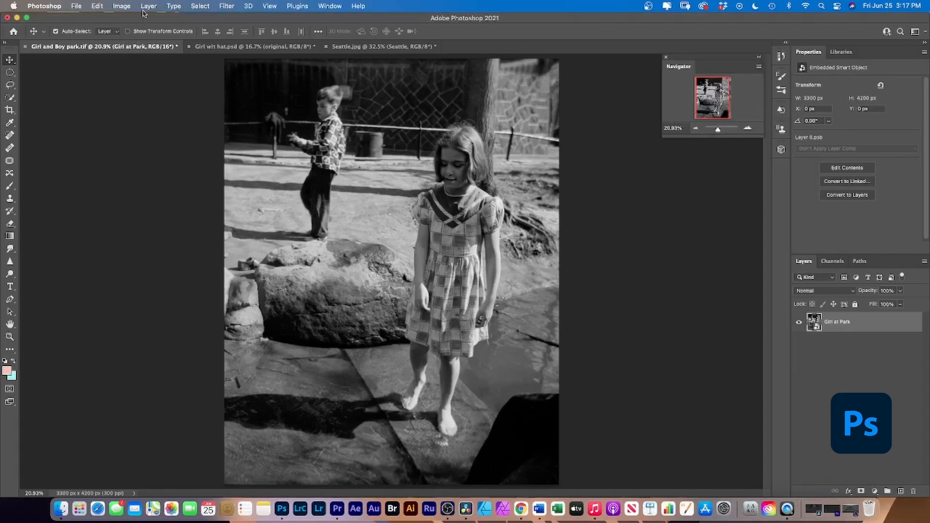
pyautogui.click(225, 7)
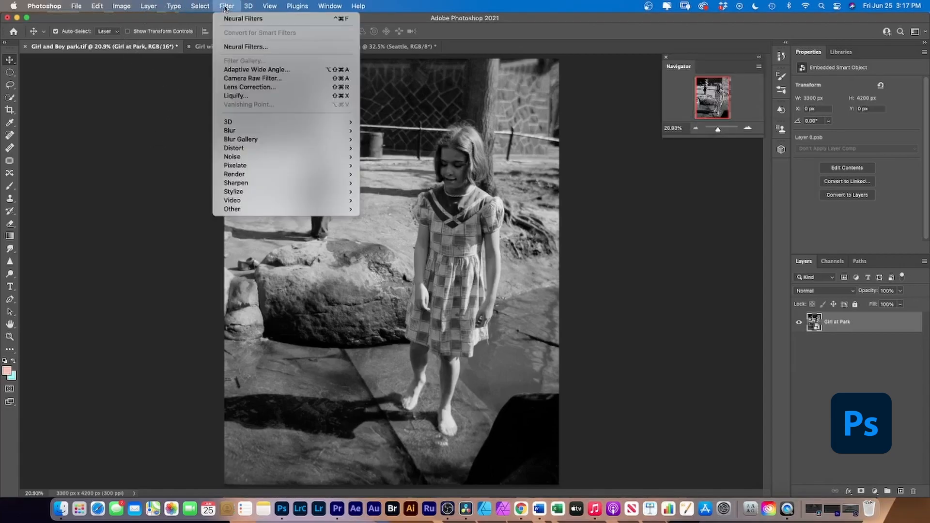
pyautogui.click(246, 48)
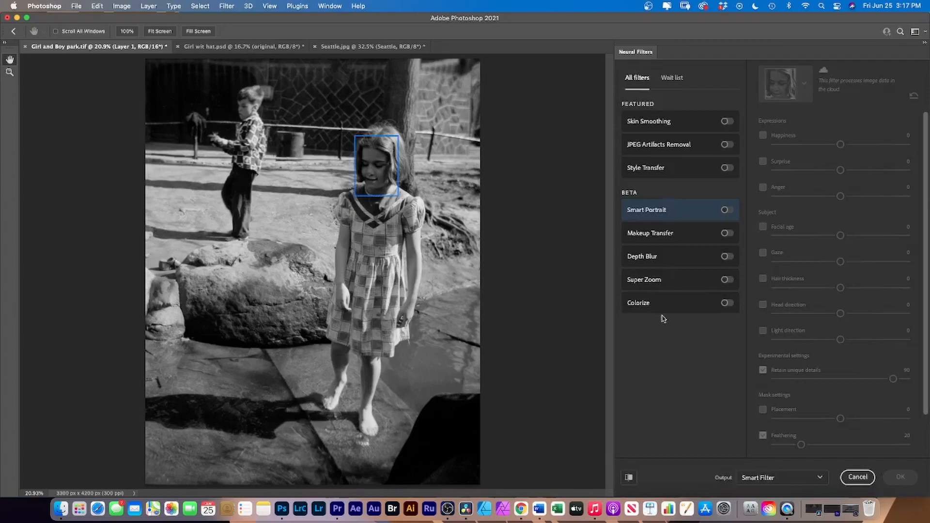
pyautogui.moveTo(681, 310)
pyautogui.click(121, 5)
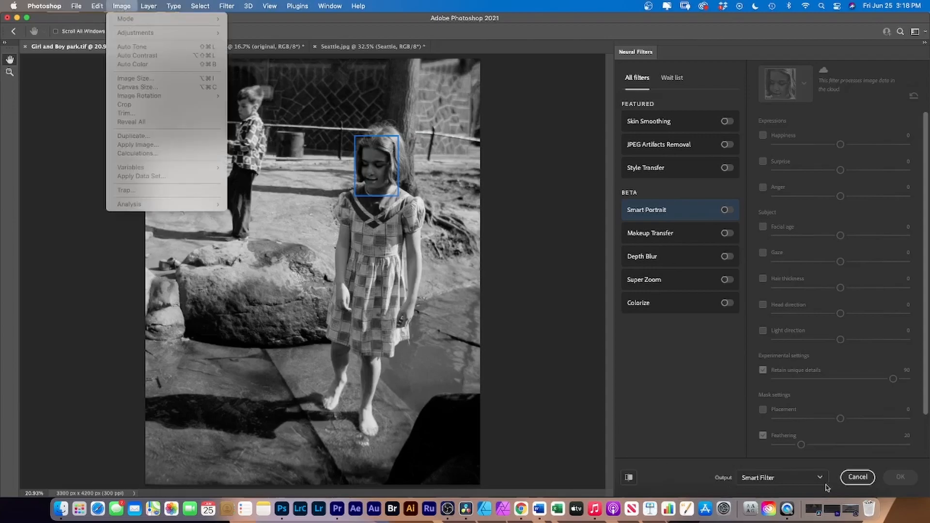
pyautogui.click(858, 477)
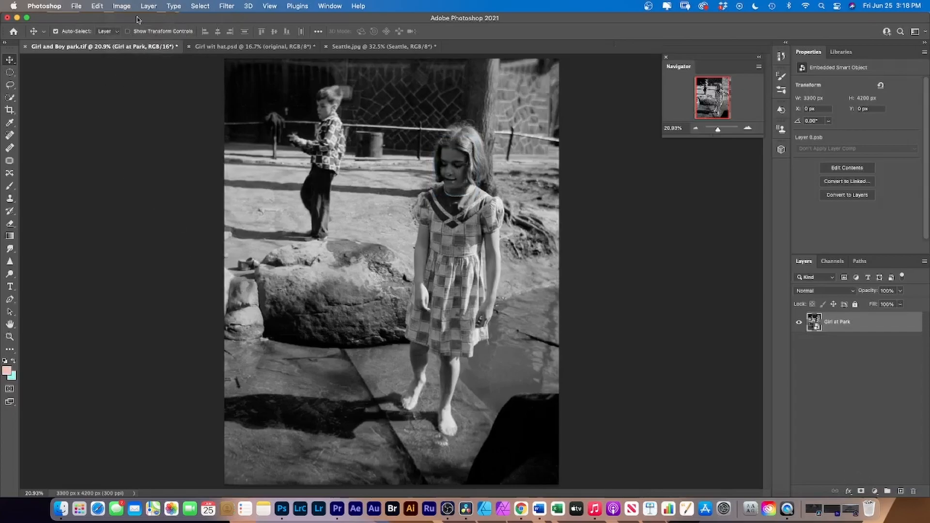
pyautogui.click(122, 6)
pyautogui.moveTo(144, 36)
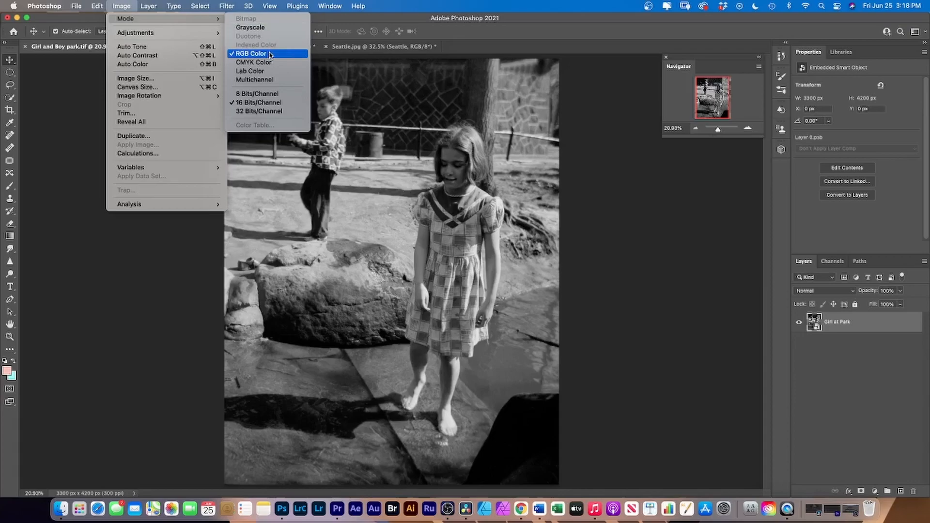
pyautogui.click(198, 229)
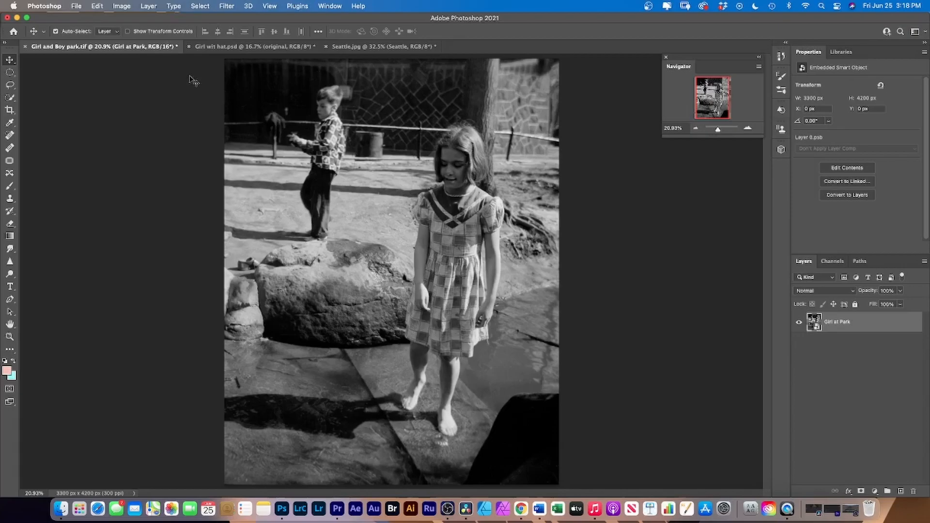
# Step: Open Neural Filters on the Girl at Park layer and enable the Colorize filter
pyautogui.click(224, 5)
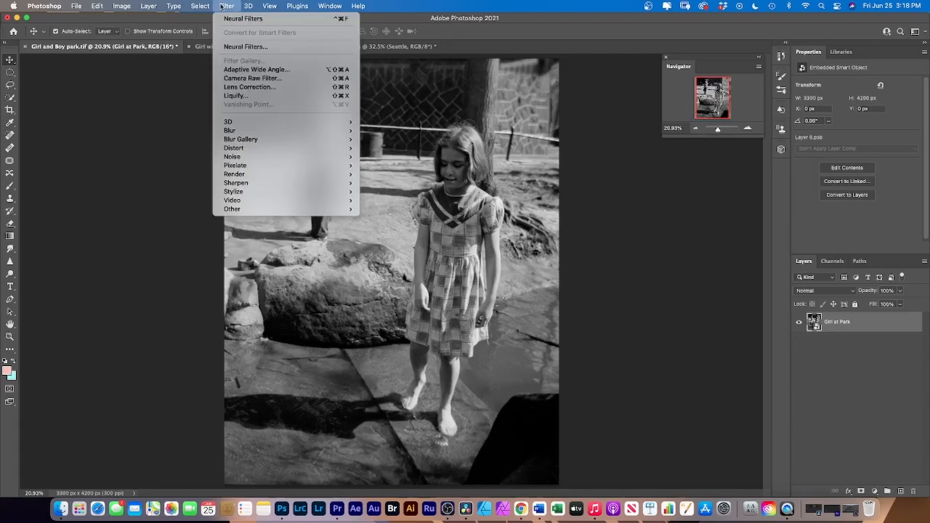
pyautogui.click(245, 47)
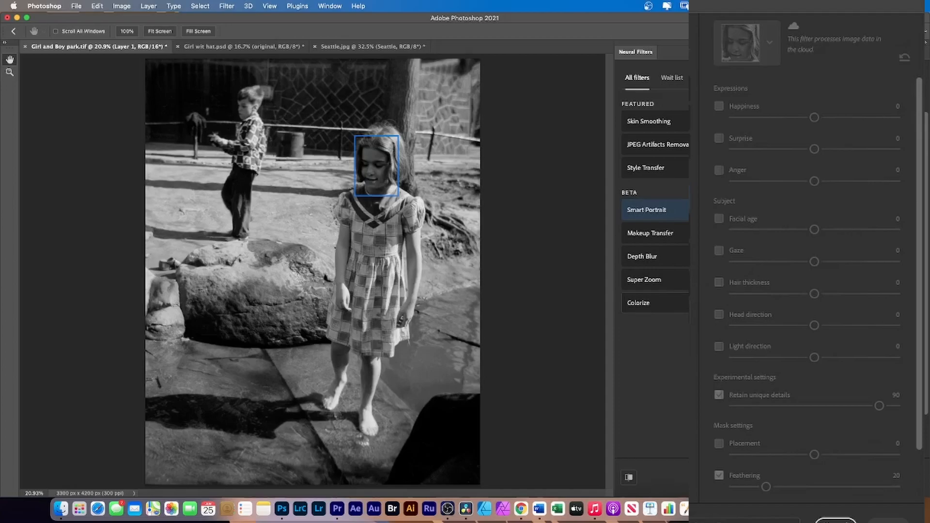
pyautogui.click(728, 303)
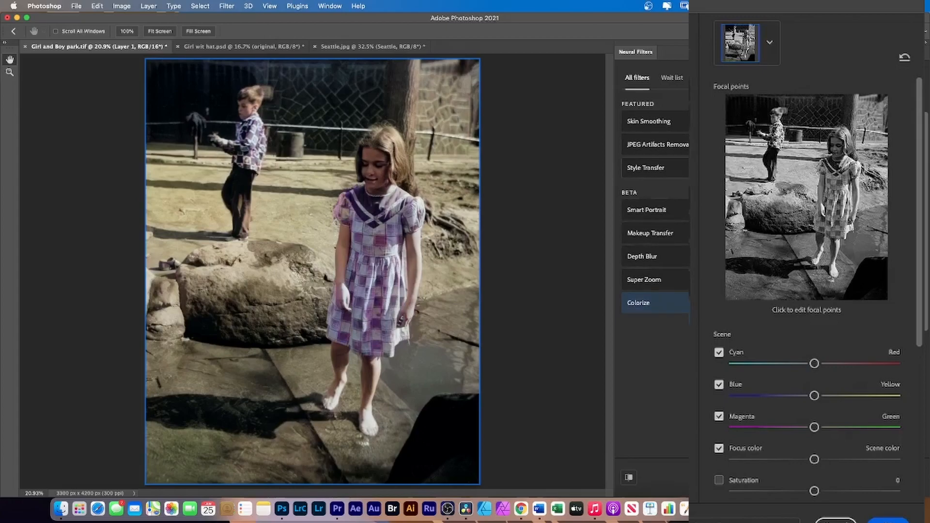
# Step: Examine the Colorize settings, from the focal points and scene color sliders down to the color profile options
pyautogui.moveTo(649, 167)
pyautogui.scroll(-2, 797, 411)
pyautogui.scroll(-3, 797, 411)
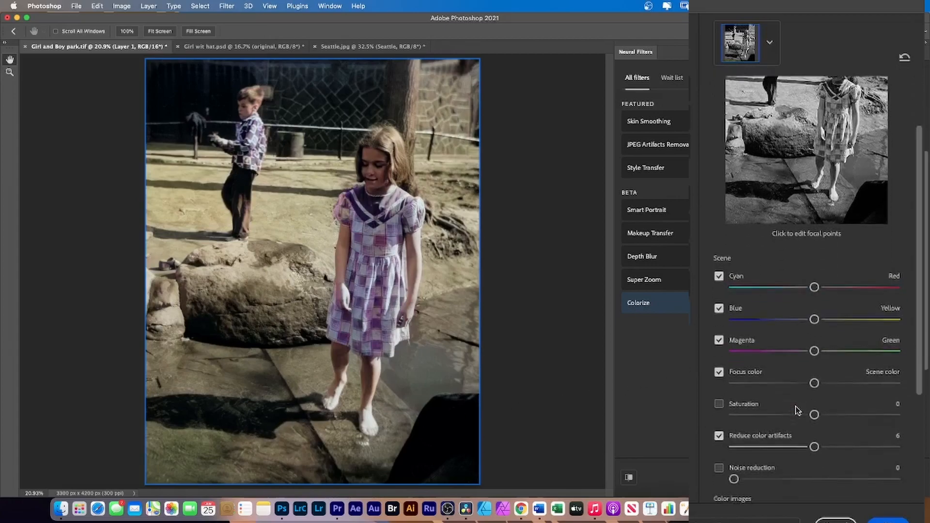
pyautogui.scroll(-1, 796, 405)
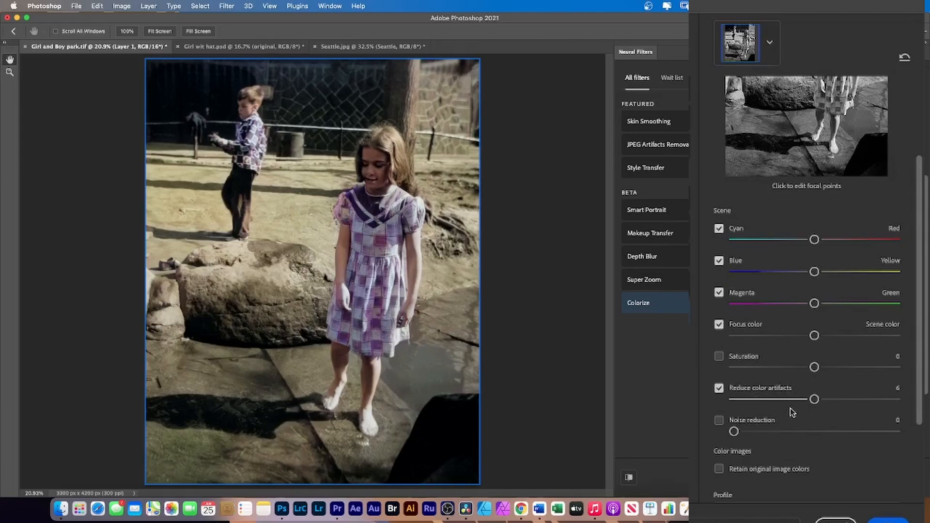
pyautogui.scroll(-2, 789, 407)
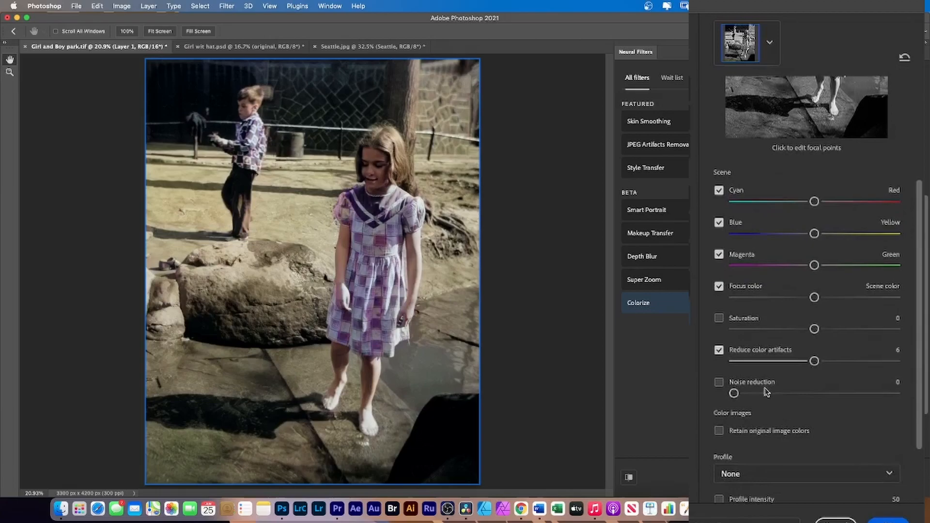
pyautogui.scroll(-2, 782, 401)
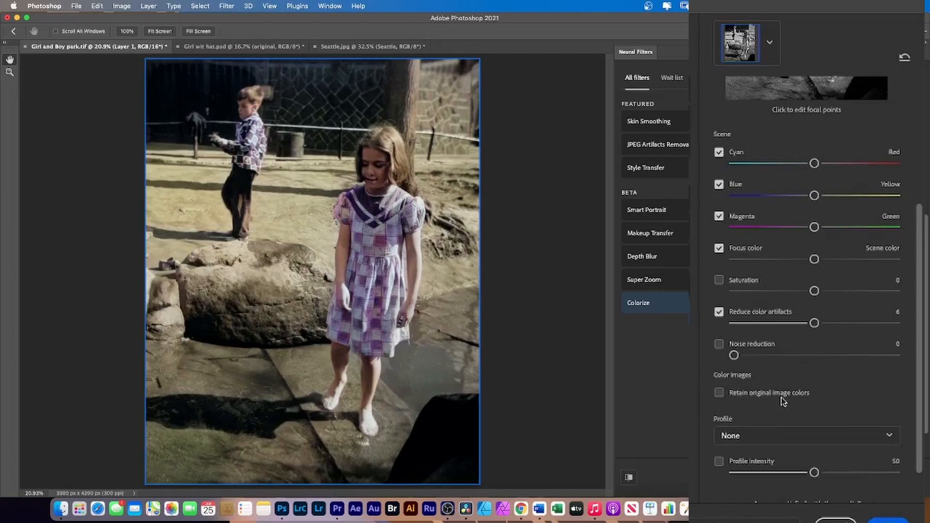
pyautogui.scroll(-3, 829, 394)
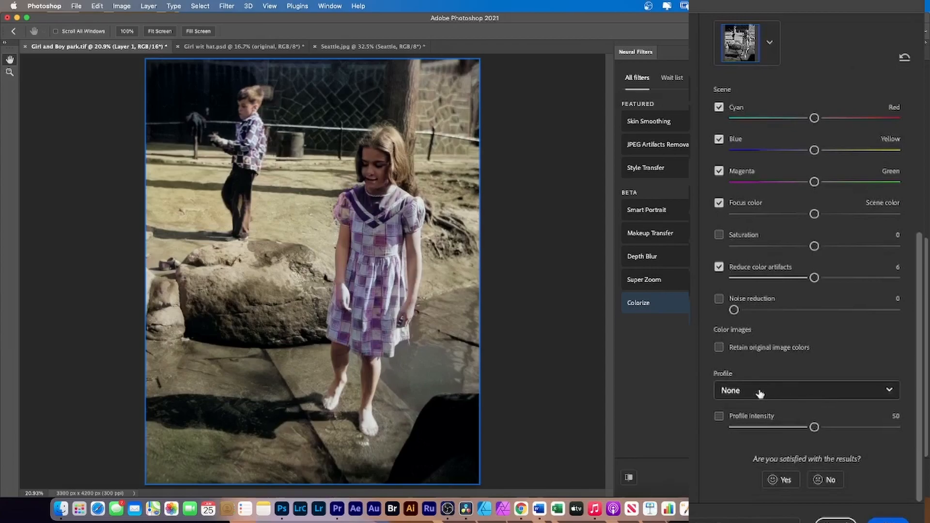
# Step: Try the Retro high contrast and Retro brown color profiles on the colorized photo, undoing each one
pyautogui.click(889, 394)
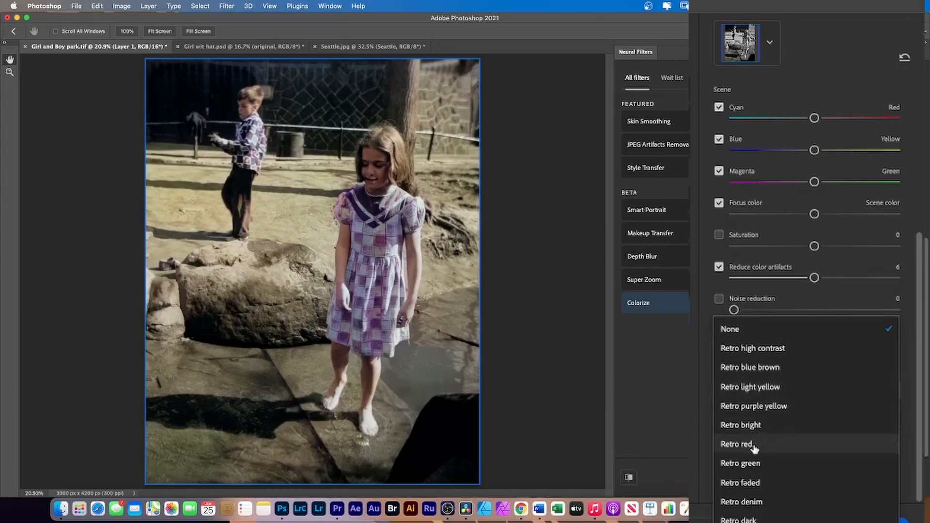
pyautogui.click(768, 350)
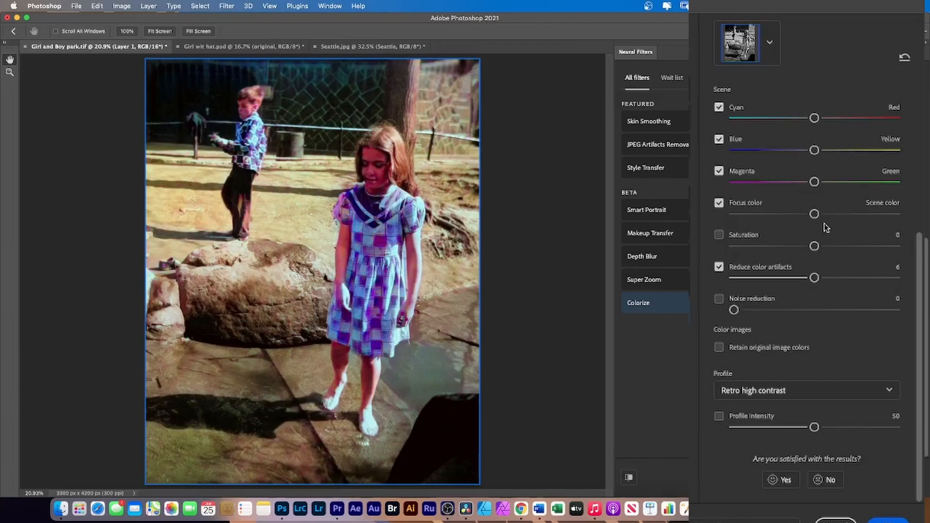
pyautogui.press('super+z')
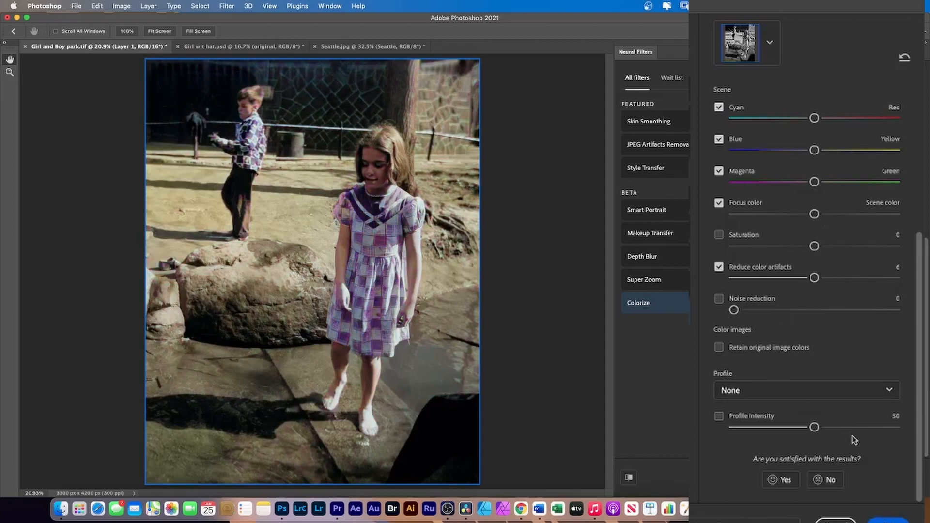
pyautogui.click(887, 391)
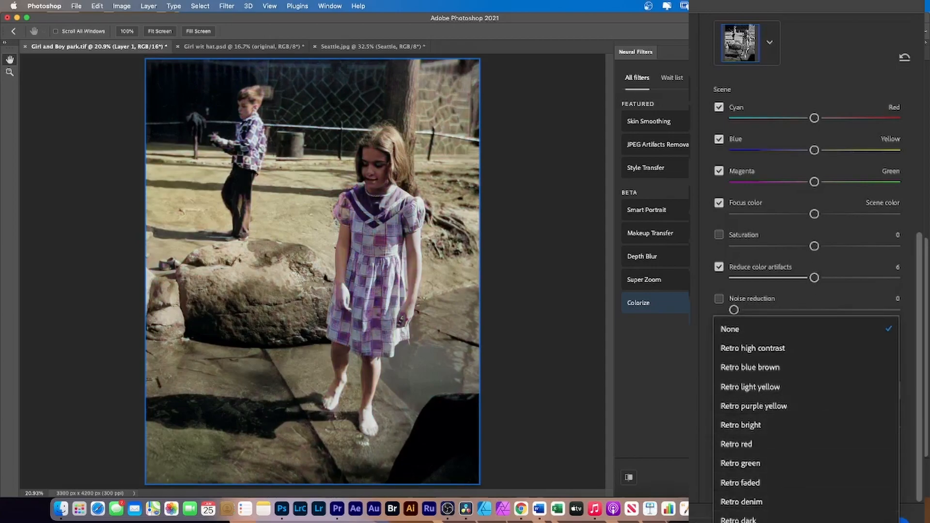
pyautogui.click(795, 522)
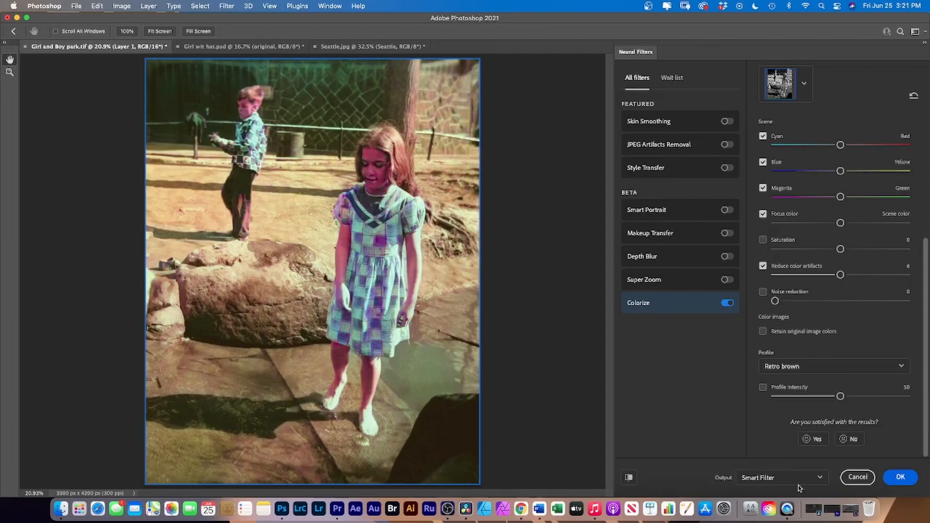
pyautogui.press('super+z')
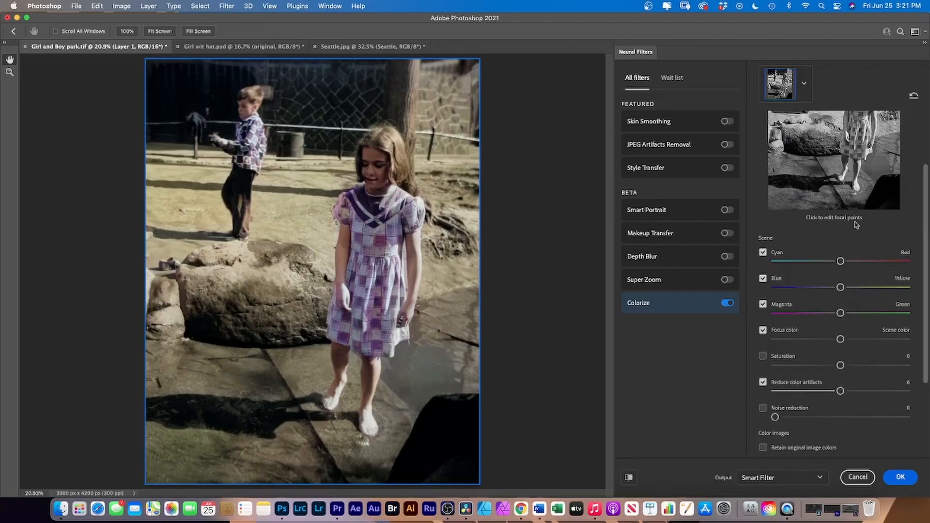
pyautogui.click(813, 138)
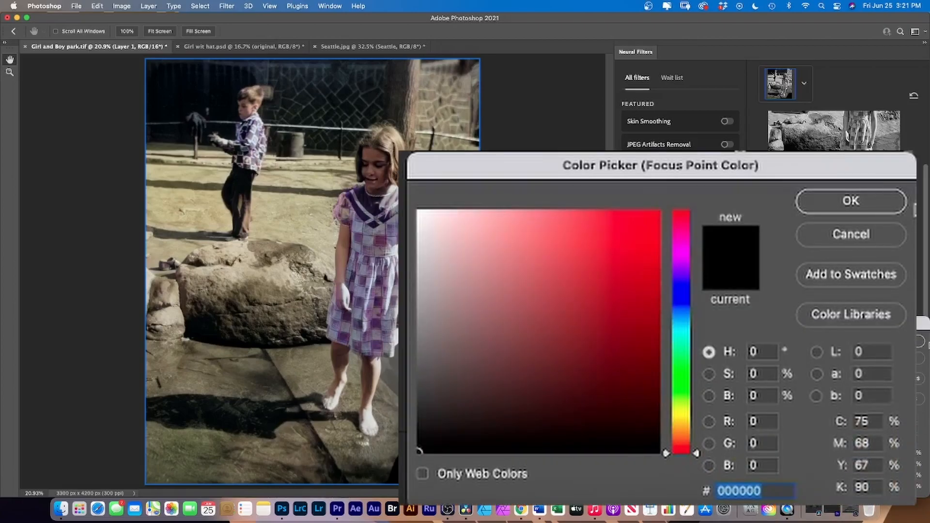
pyautogui.click(851, 235)
pyautogui.scroll(-3, 862, 287)
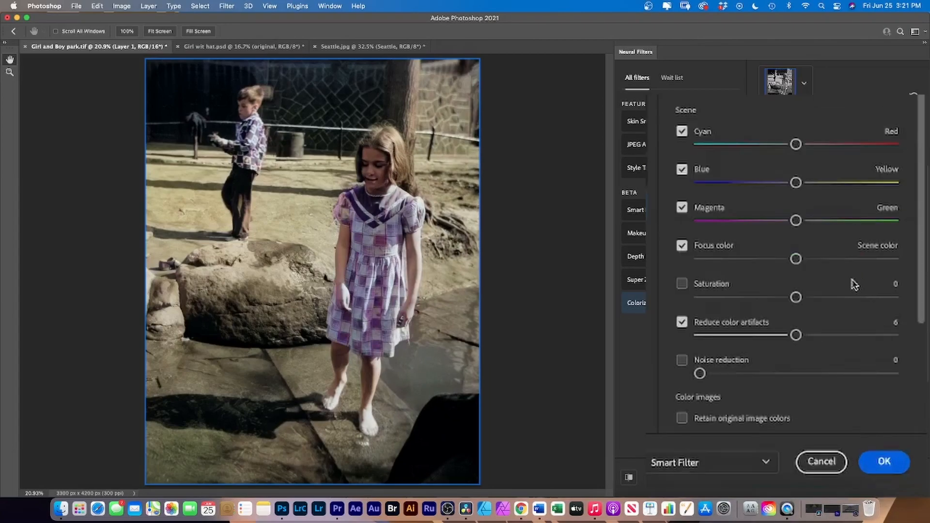
# Step: Check the available output types and compare the photo with and without the Colorize preview
pyautogui.click(765, 464)
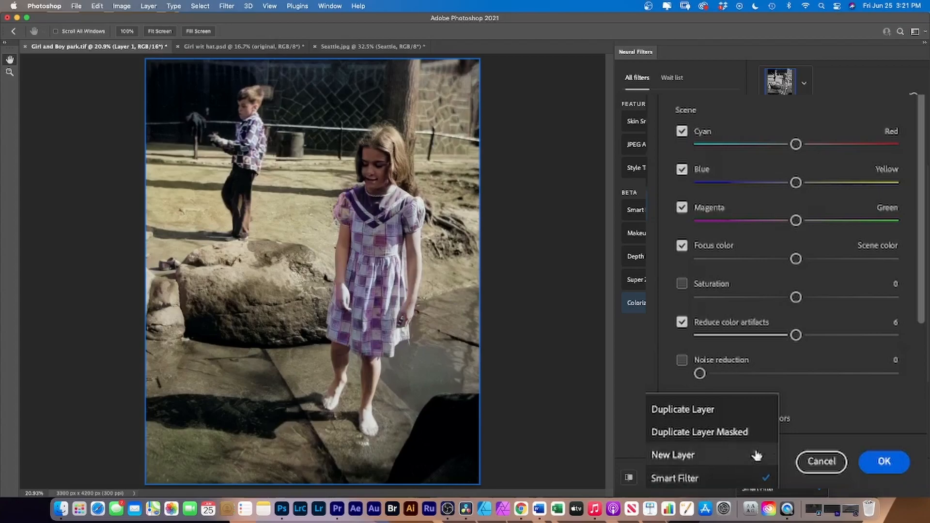
pyautogui.click(871, 416)
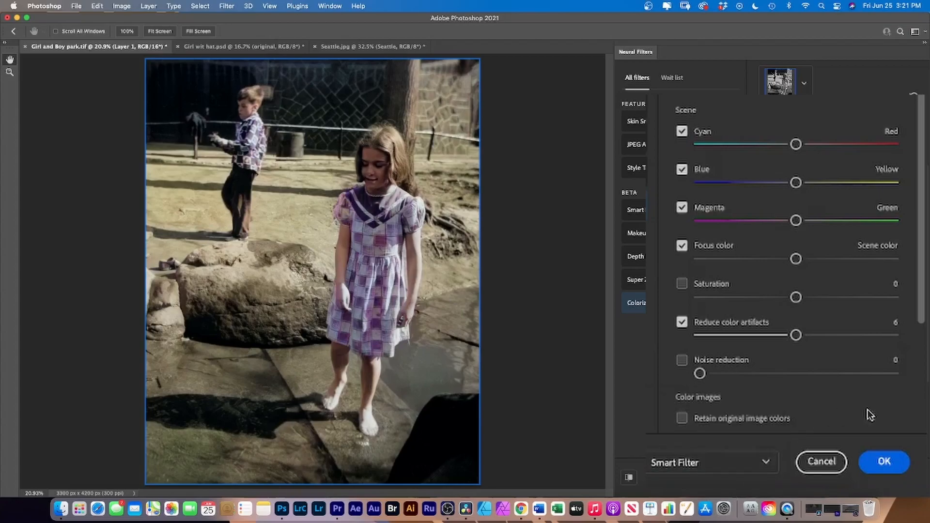
pyautogui.click(627, 479)
pyautogui.click(626, 481)
pyautogui.click(627, 479)
pyautogui.click(627, 480)
# Step: Apply the colorization to the Girl at Park layer as a Smart Filter, and reopen that filter to review its Colorize settings
pyautogui.click(769, 465)
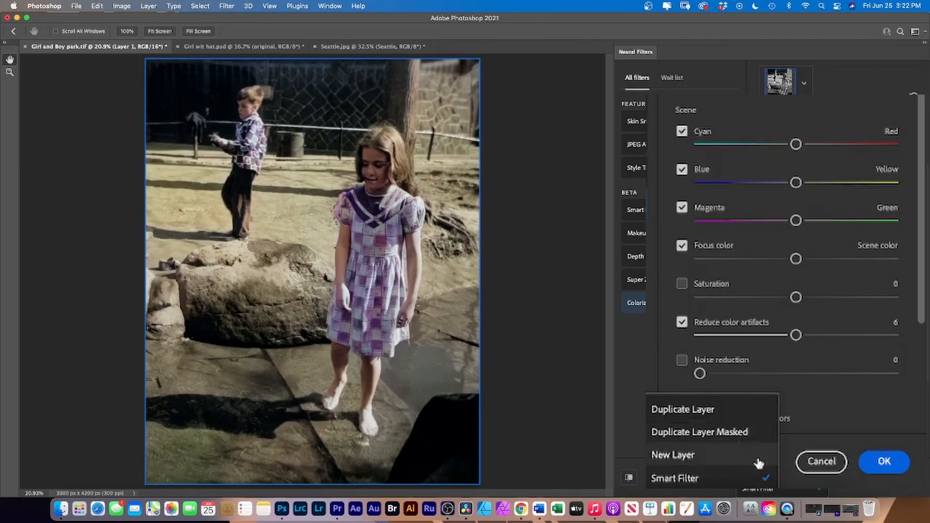
pyautogui.click(683, 480)
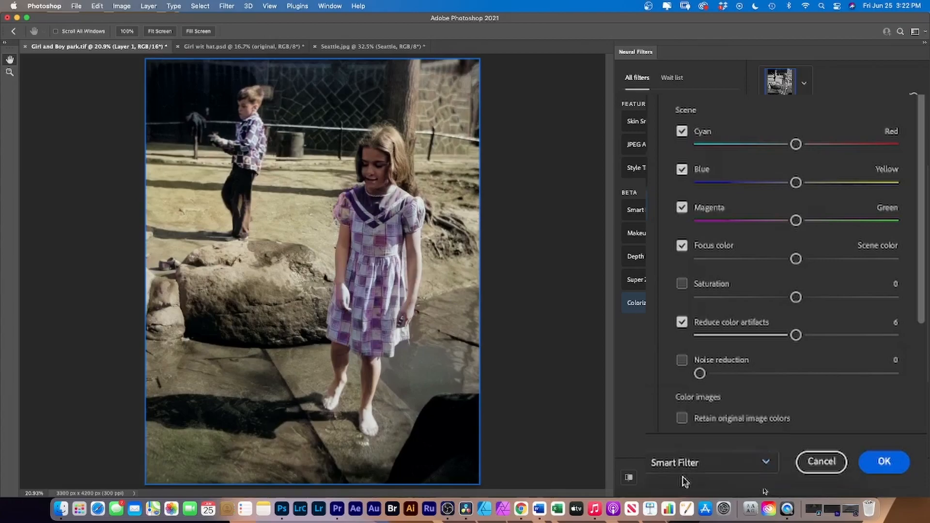
pyautogui.click(876, 468)
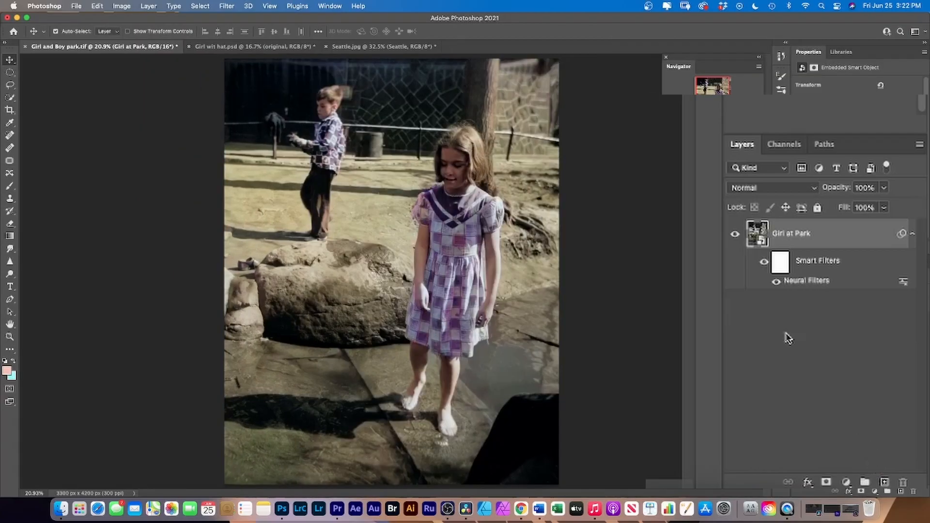
pyautogui.doubleClick(798, 281)
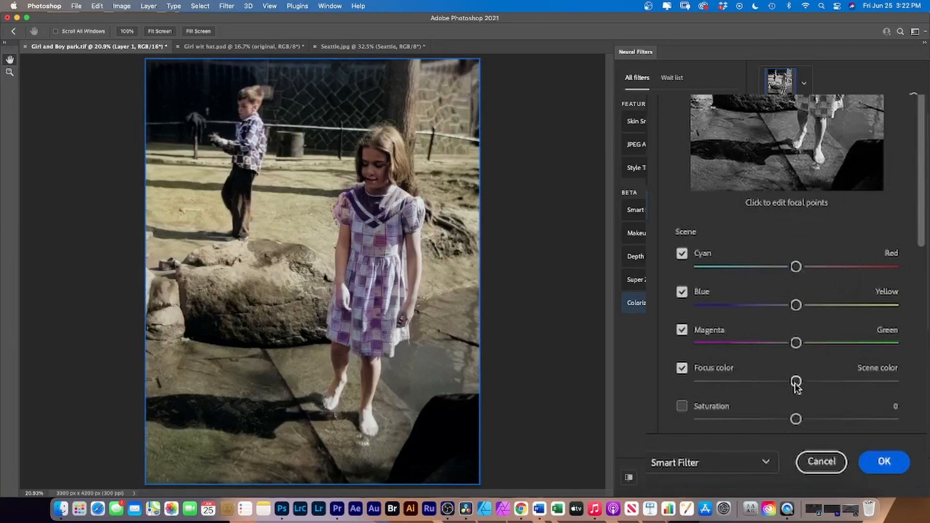
pyautogui.click(882, 463)
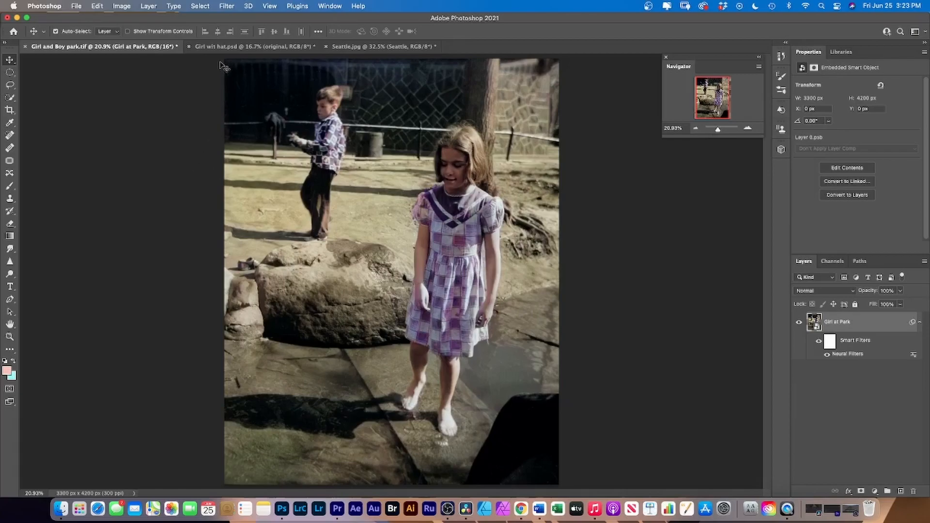
# Step: In the Girl wit hat.psd document, duplicate the original layer and name the copy "black and white"
pyautogui.click(224, 47)
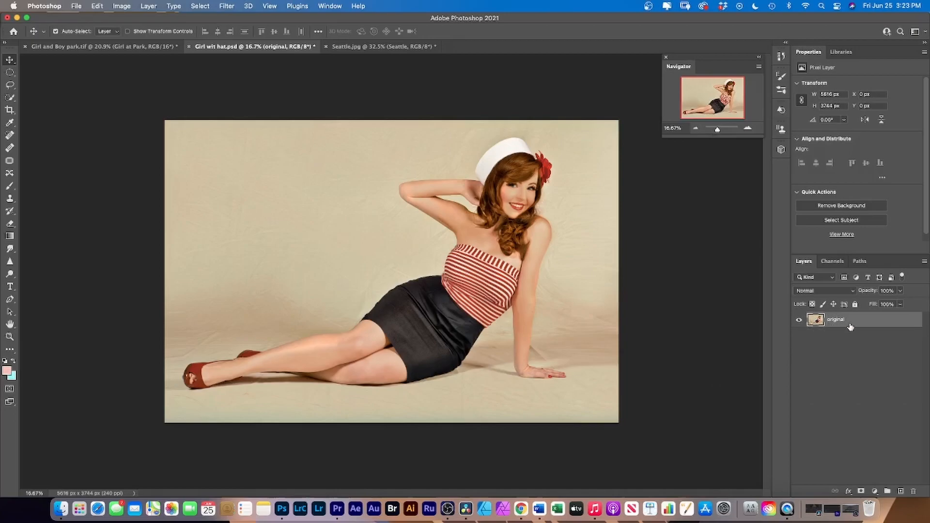
pyautogui.click(924, 261)
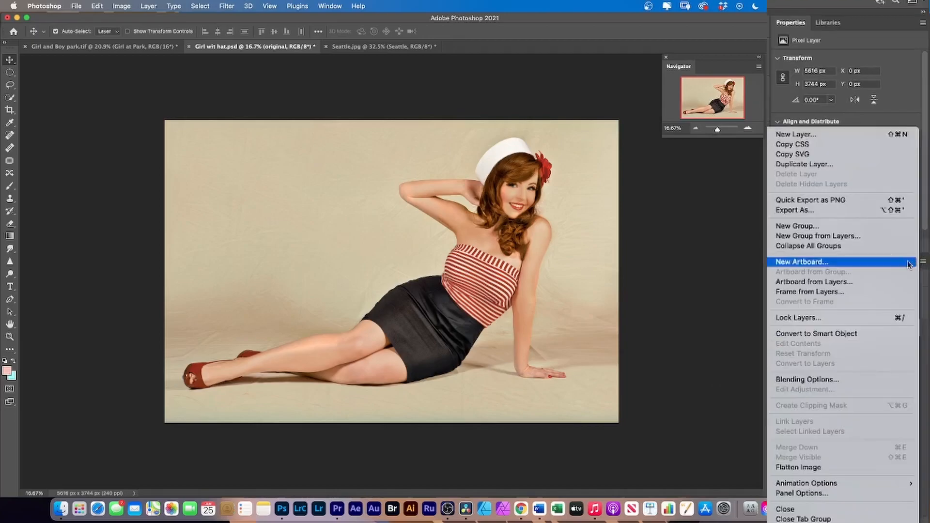
pyautogui.click(817, 165)
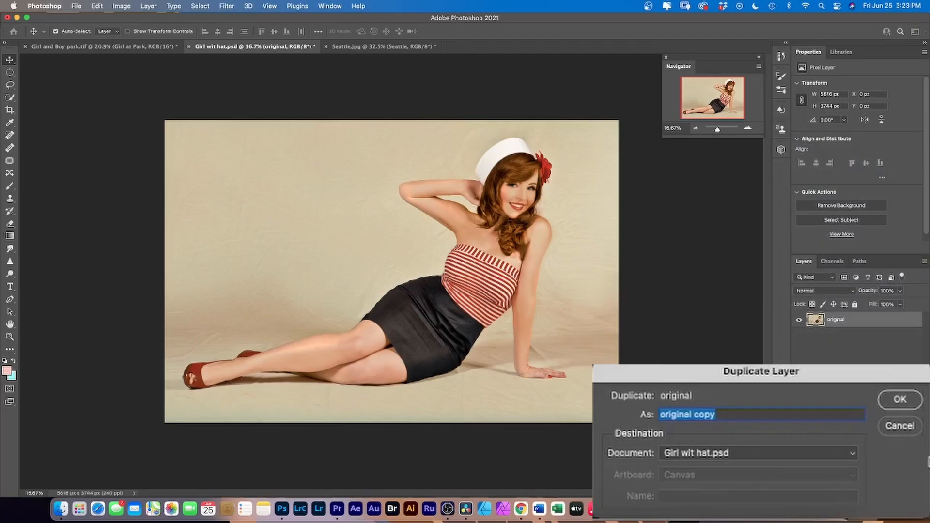
pyautogui.write('bla')
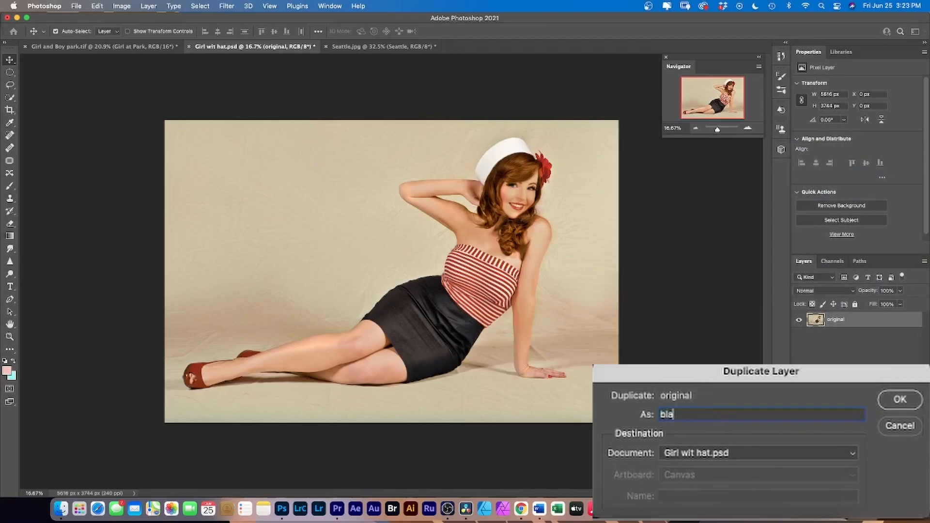
pyautogui.write('ck and white')
pyautogui.click(900, 400)
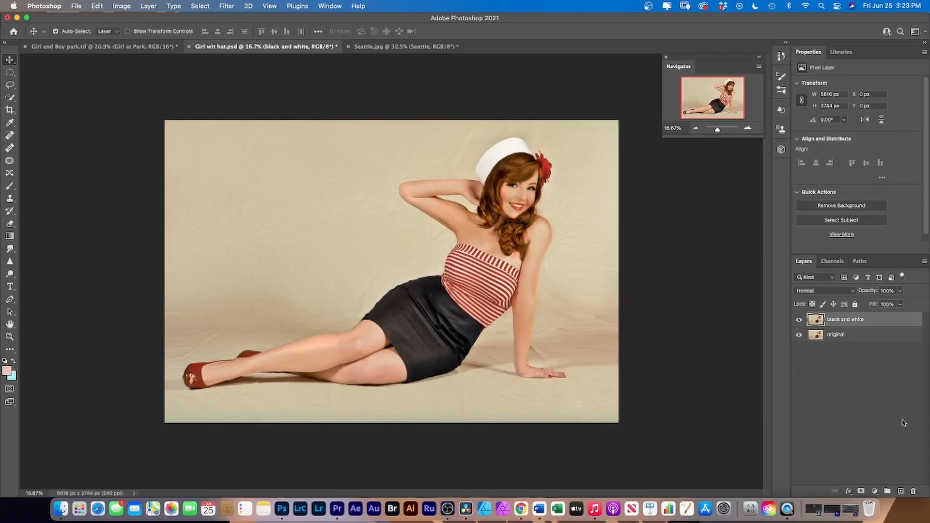
# Step: Place the black and white layer below the original, hide the original, and convert the lower layer with the default Black & White adjustment
pyautogui.moveTo(813, 320); pyautogui.dragTo(813, 341)
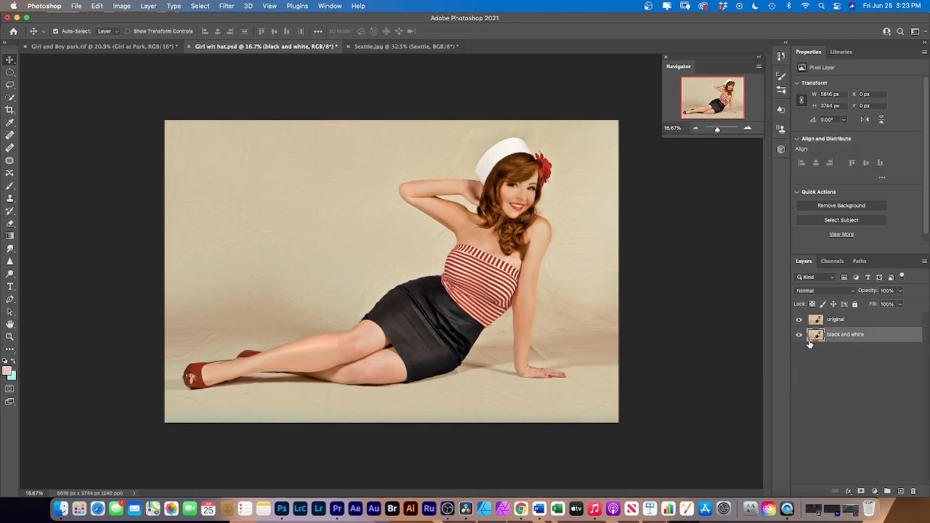
pyautogui.click(799, 319)
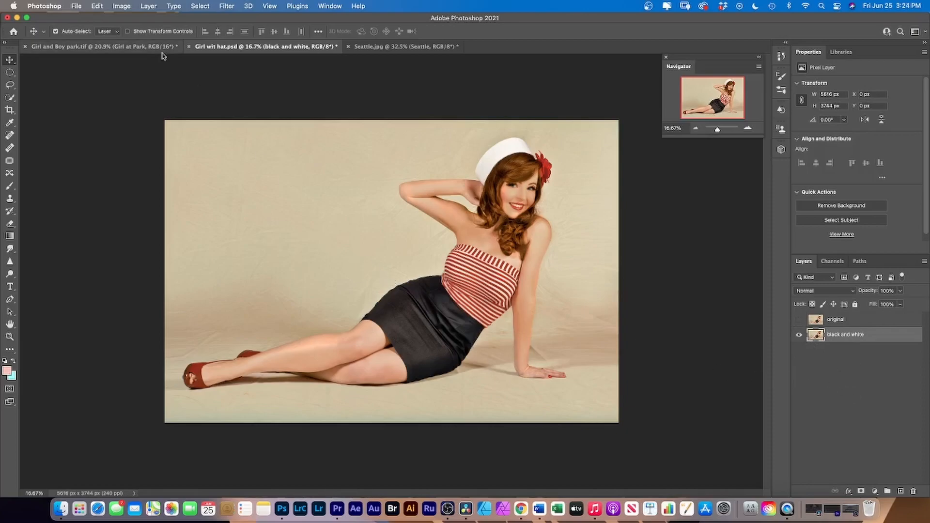
pyautogui.click(121, 6)
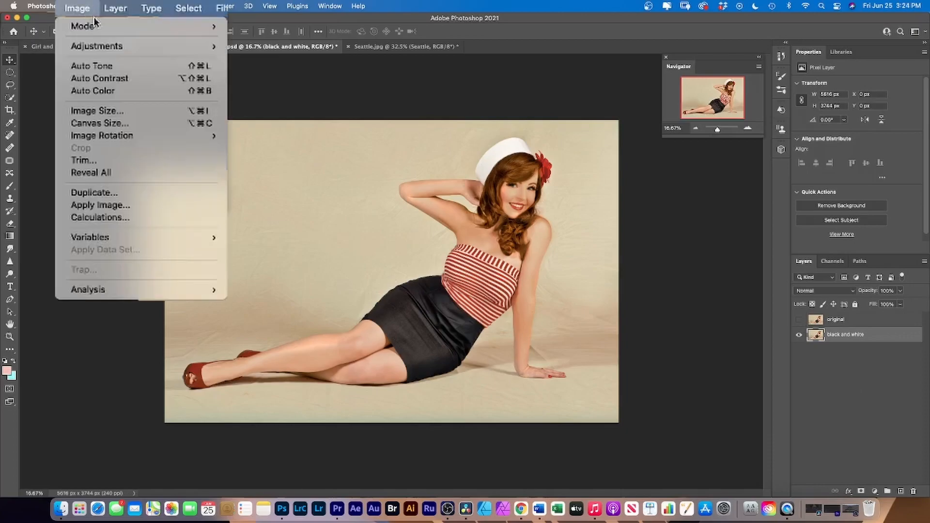
pyautogui.moveTo(85, 25)
pyautogui.moveTo(150, 46)
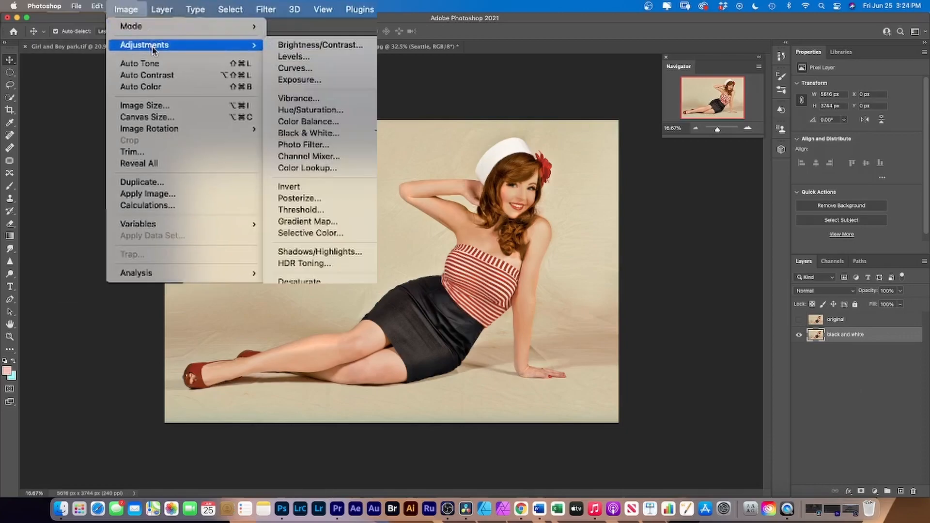
pyautogui.click(342, 135)
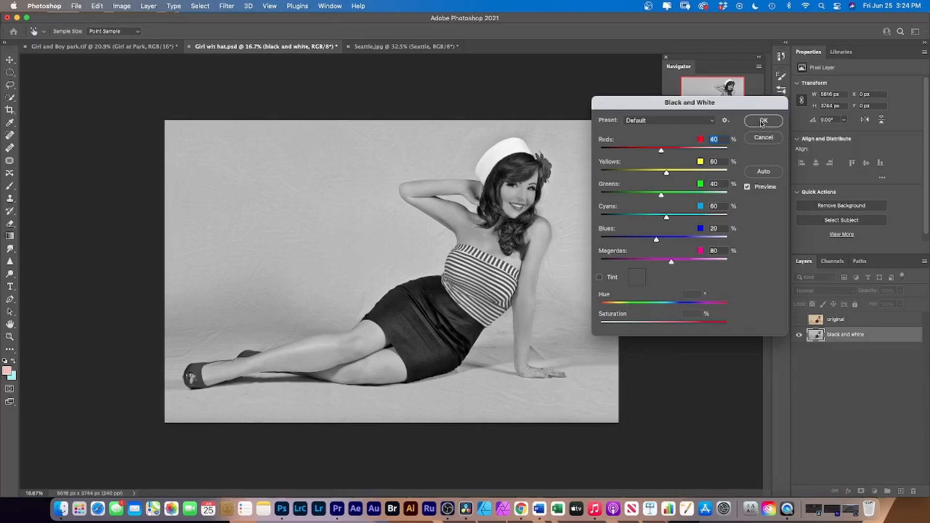
pyautogui.click(763, 122)
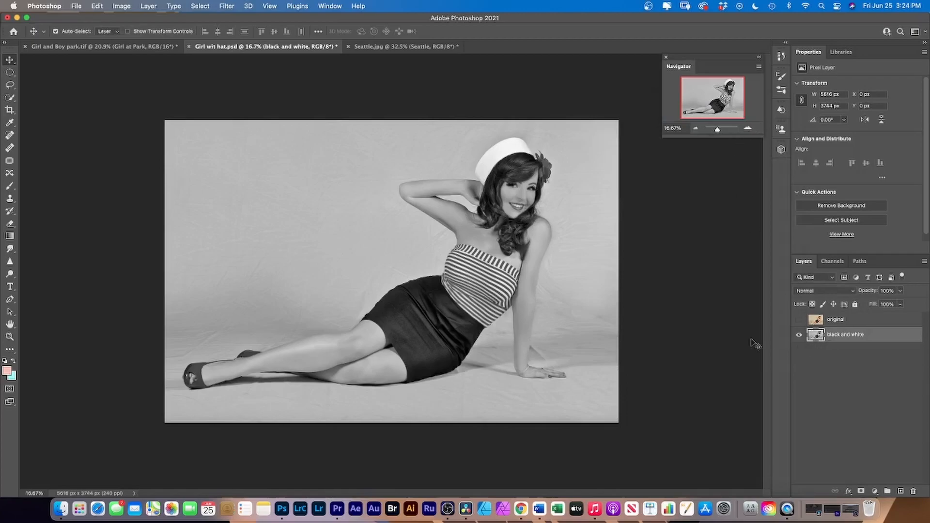
# Step: Enable the Colorize neural filter on the black and white layer
pyautogui.click(229, 7)
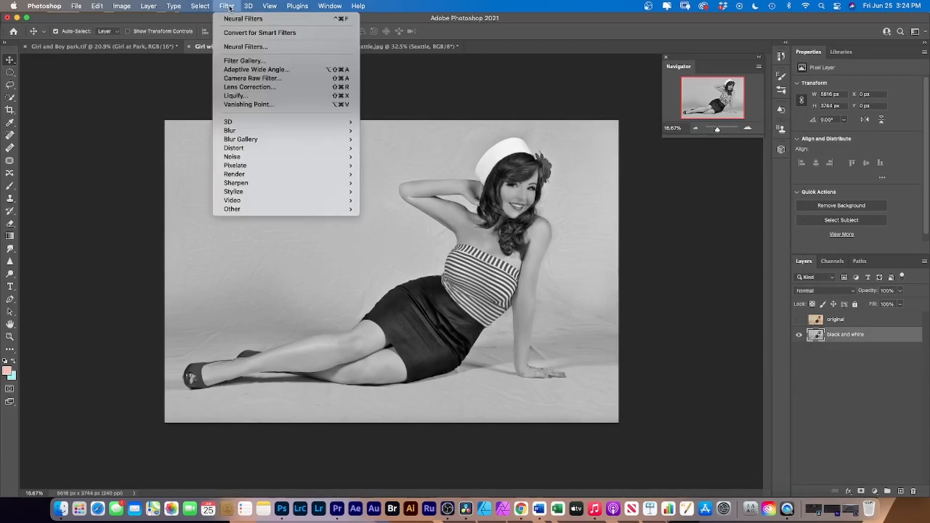
pyautogui.click(264, 71)
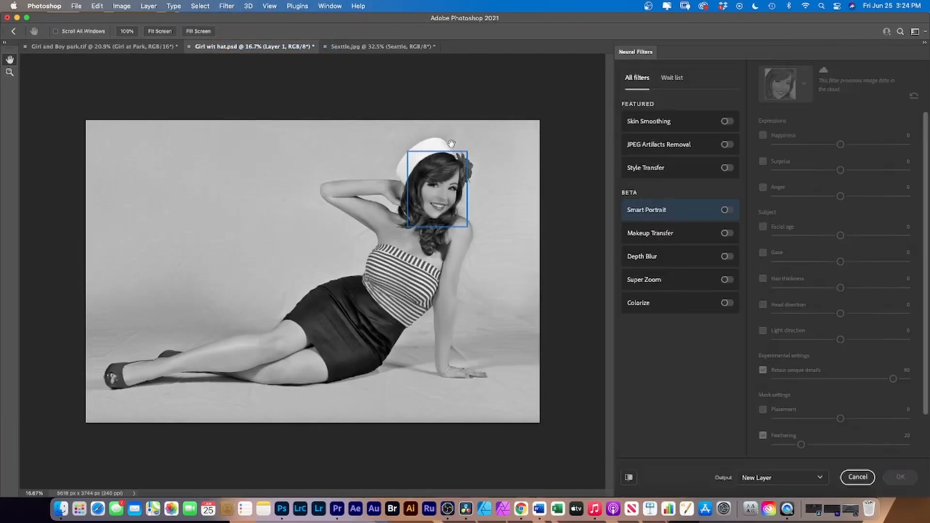
pyautogui.click(726, 304)
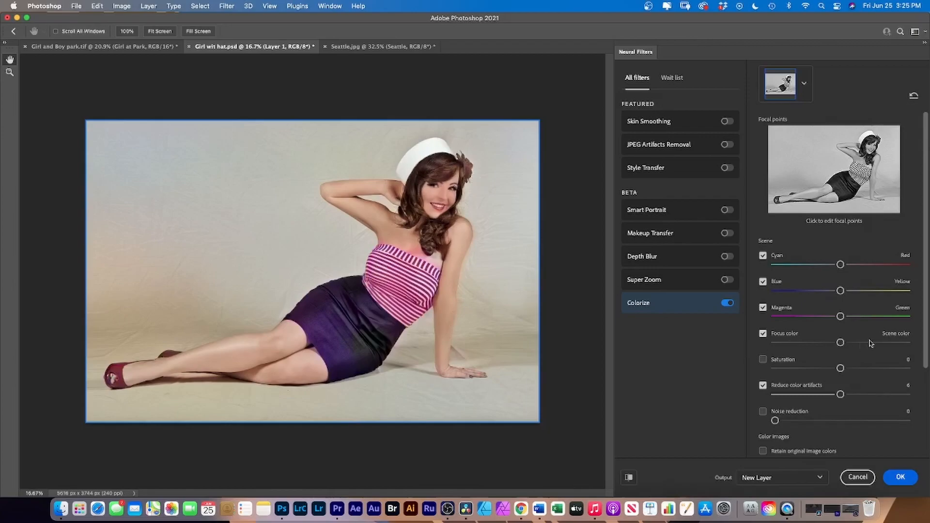
# Step: Shift the colorization slightly toward red and yellow, and move the color balance slightly toward Focus color
pyautogui.moveTo(840, 266); pyautogui.dragTo(851, 269)
pyautogui.moveTo(840, 292); pyautogui.dragTo(847, 293)
pyautogui.moveTo(839, 343); pyautogui.dragTo(828, 343)
pyautogui.click(862, 164)
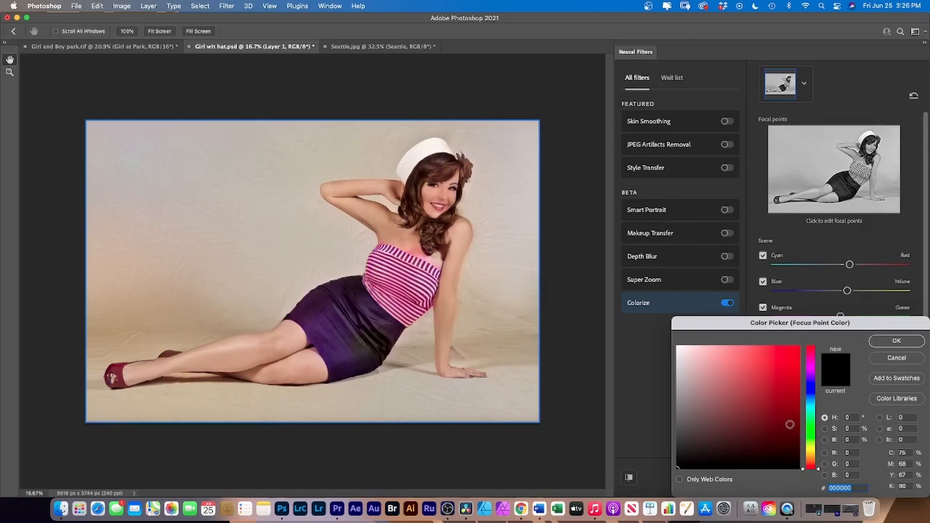
pyautogui.click(896, 359)
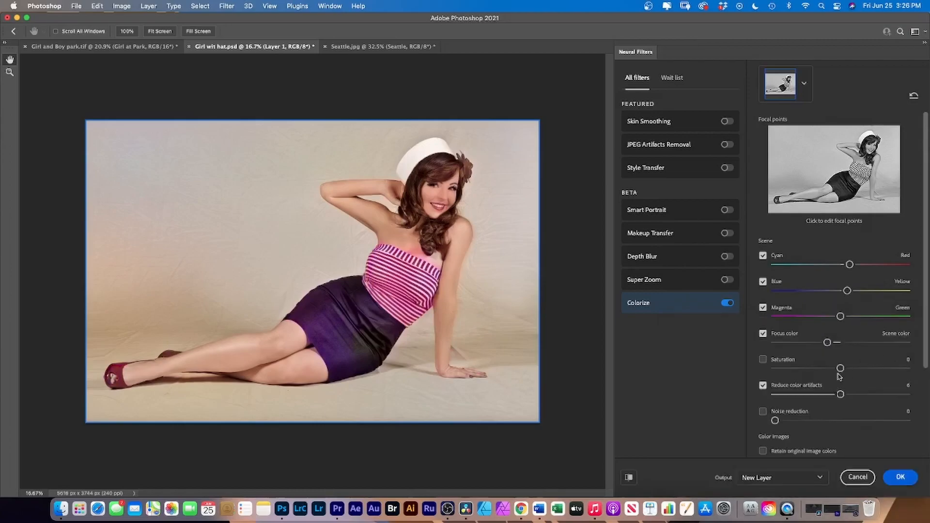
# Step: Try the Colorize saturation at -12 and +4, and return it to 0
pyautogui.moveTo(840, 369); pyautogui.dragTo(826, 369)
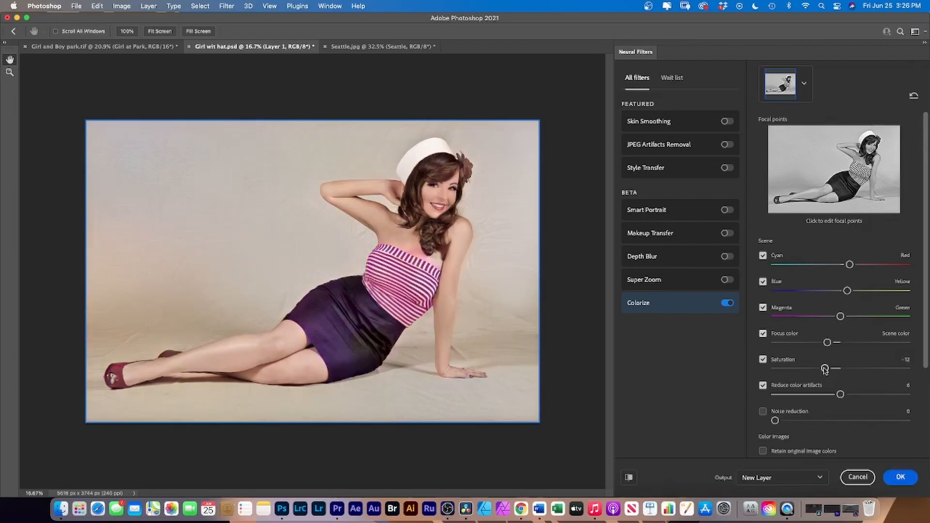
pyautogui.moveTo(825, 369); pyautogui.dragTo(847, 371)
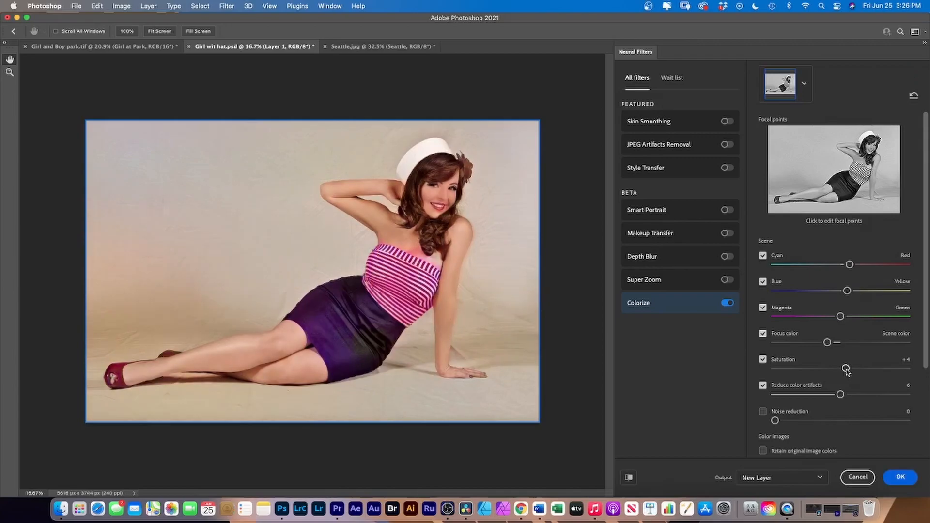
pyautogui.moveTo(846, 370); pyautogui.dragTo(841, 369)
# Step: Try the Retro red color profile on the colorized photo of the girl with the hat
pyautogui.scroll(-3, 830, 443)
pyautogui.scroll(-2, 829, 440)
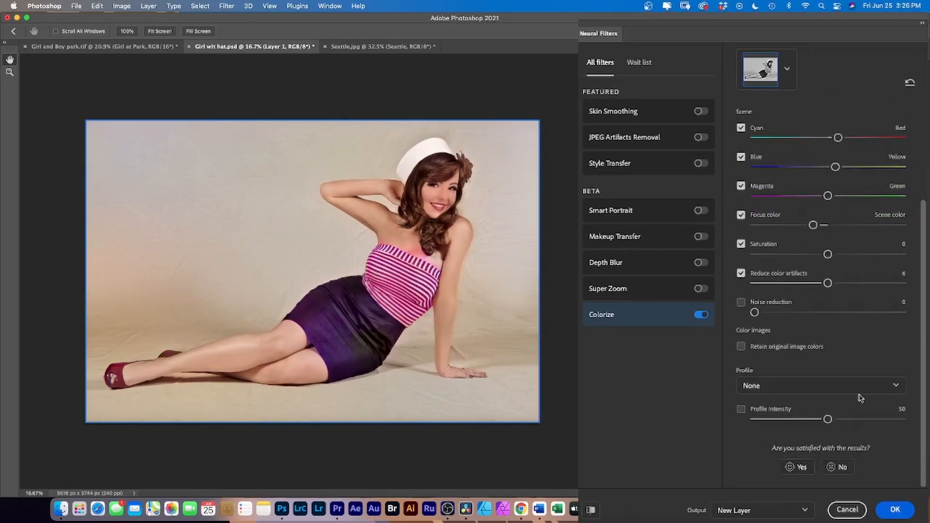
pyautogui.click(897, 387)
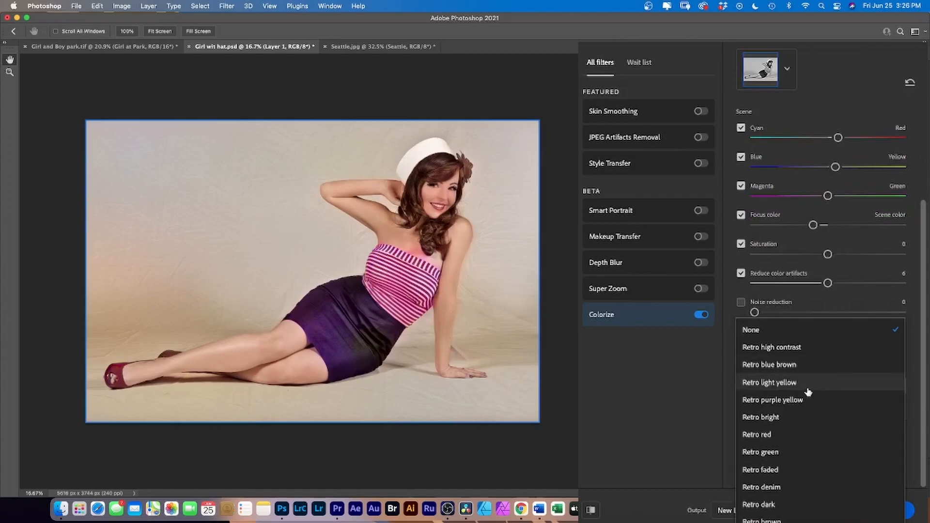
pyautogui.click(793, 434)
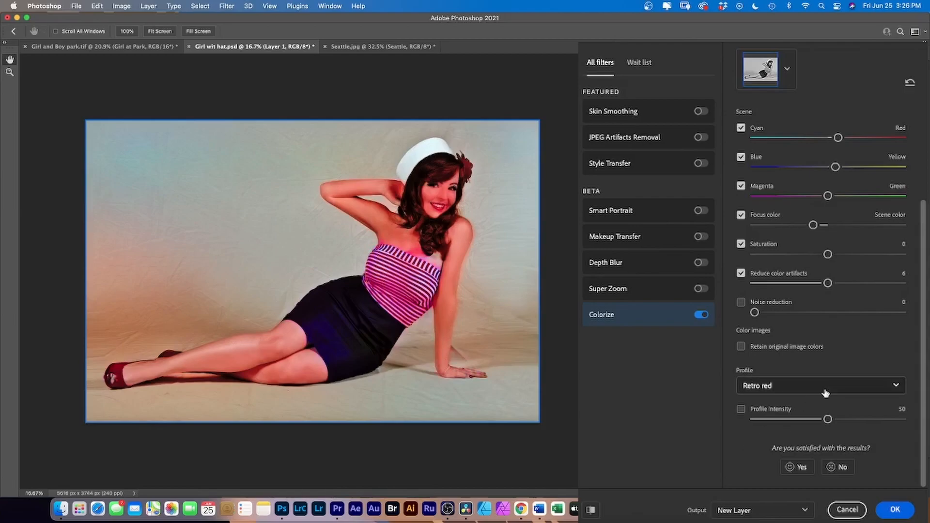
# Step: Set the color profile to Retro faded and lower the Colorize saturation to -18
pyautogui.click(892, 386)
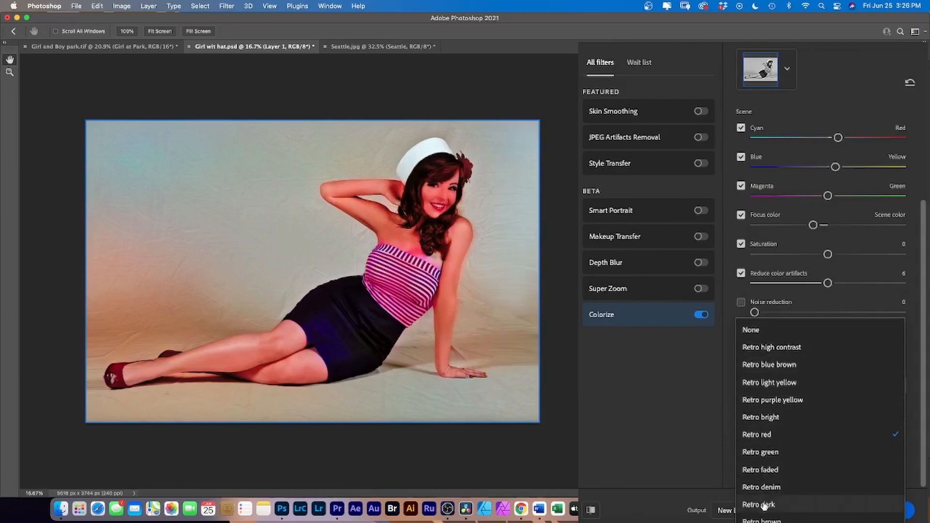
pyautogui.click(776, 470)
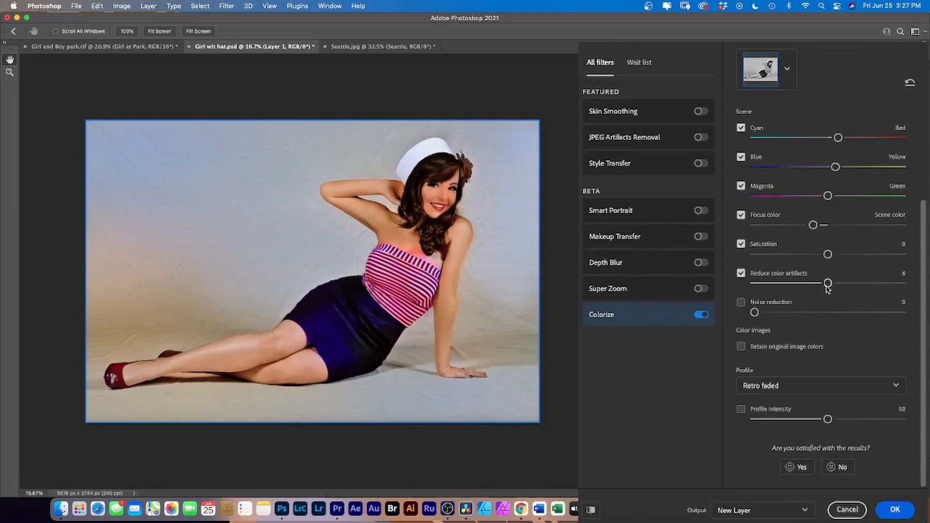
pyautogui.moveTo(827, 255); pyautogui.dragTo(815, 256)
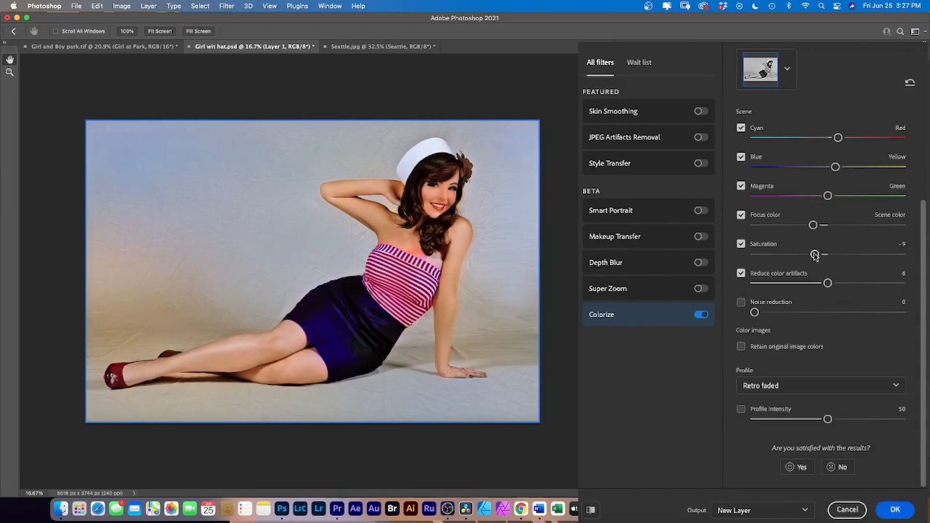
pyautogui.moveTo(816, 255); pyautogui.dragTo(801, 255)
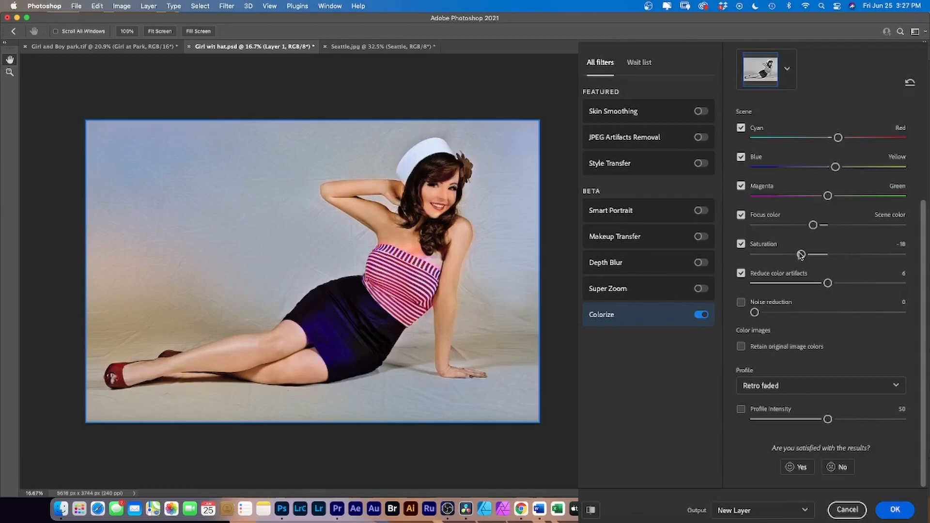
# Step: Output the colorization as a Smart Filter on the black and white layer
pyautogui.click(801, 517)
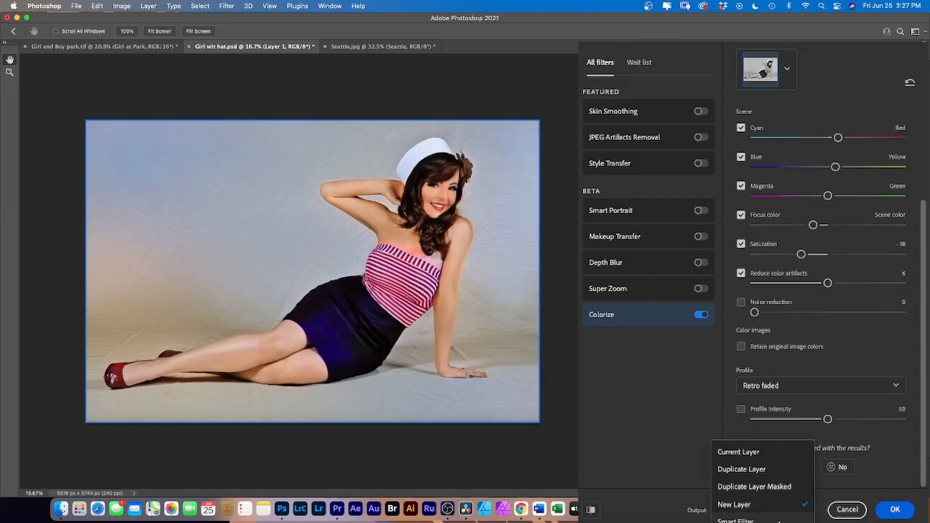
pyautogui.click(779, 521)
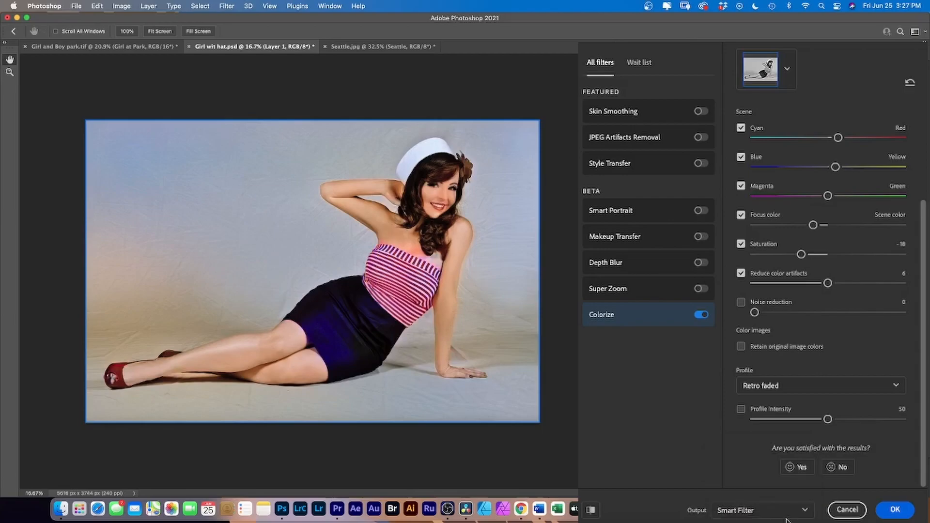
pyautogui.click(904, 511)
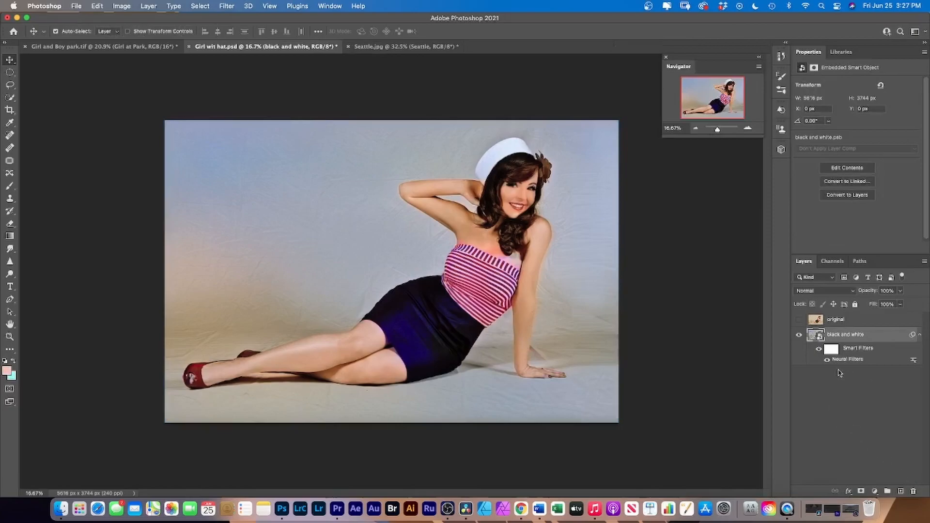
# Step: Compare the colorized result with the original photo by toggling the original layer's visibility, leaving that layer hidden
pyautogui.click(798, 321)
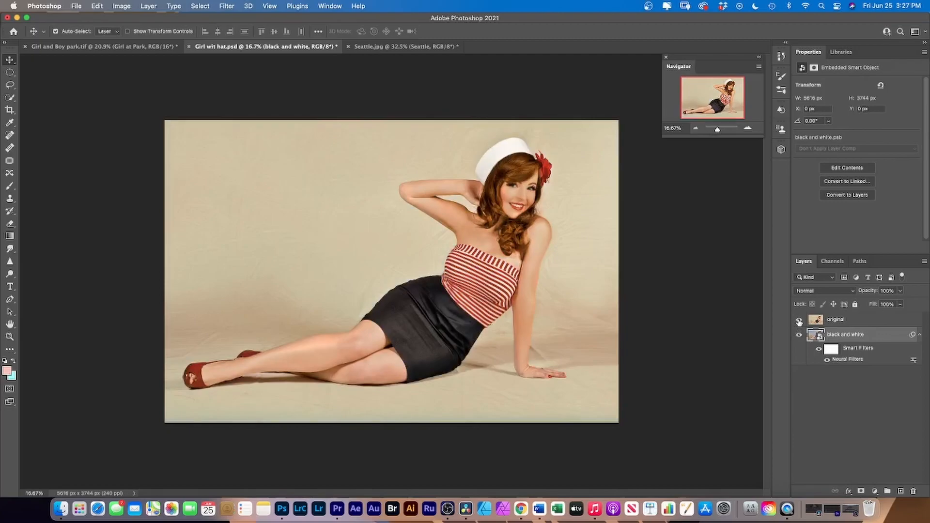
pyautogui.click(799, 321)
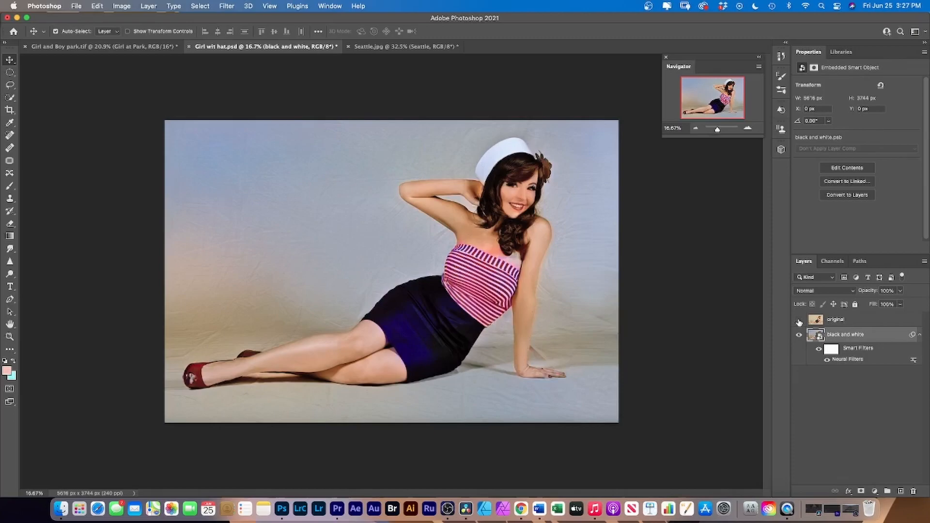
pyautogui.click(799, 320)
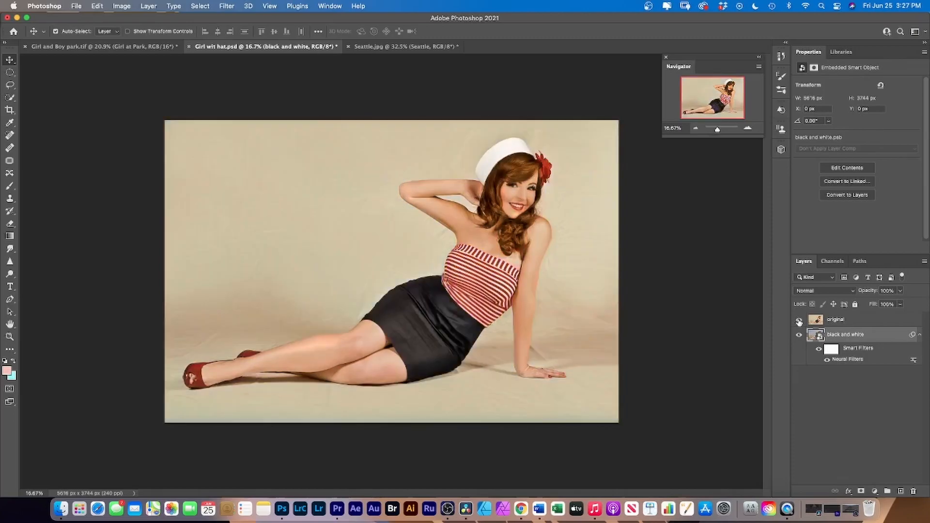
pyautogui.click(799, 320)
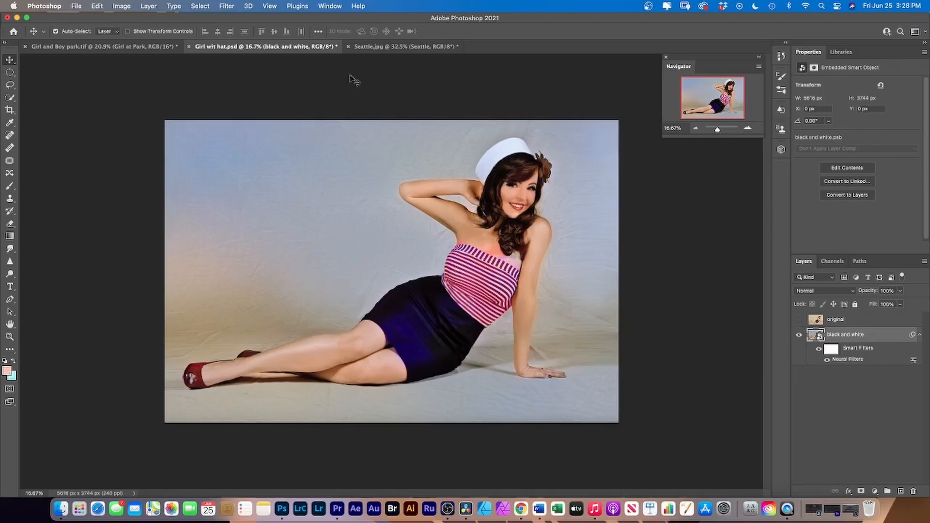
# Step: In the Seattle.jpg document, enable the Depth Blur neural filter and place its focal point on the two people on the stairs
pyautogui.click(368, 49)
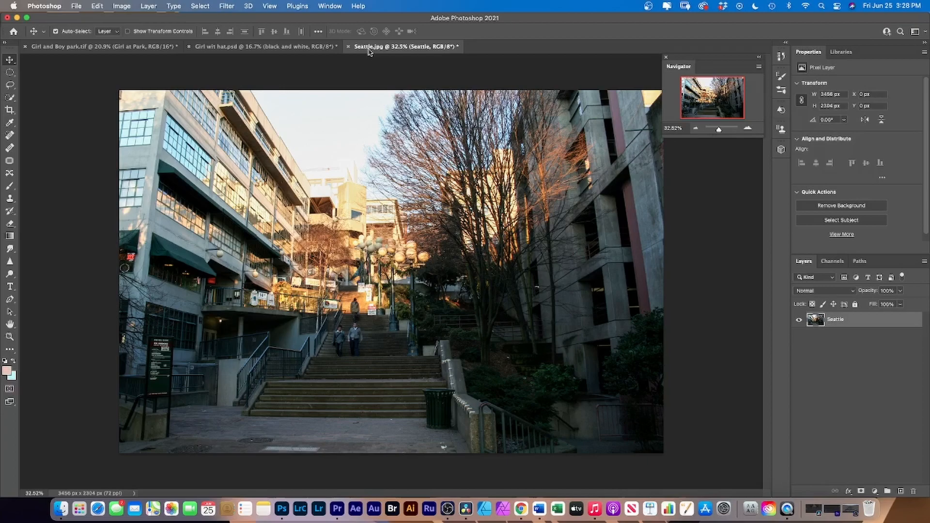
pyautogui.click(228, 6)
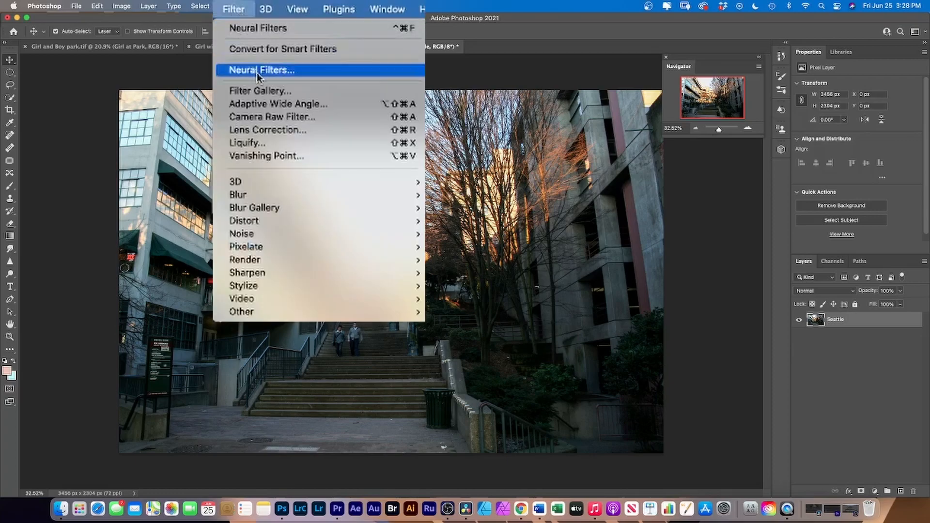
pyautogui.click(243, 46)
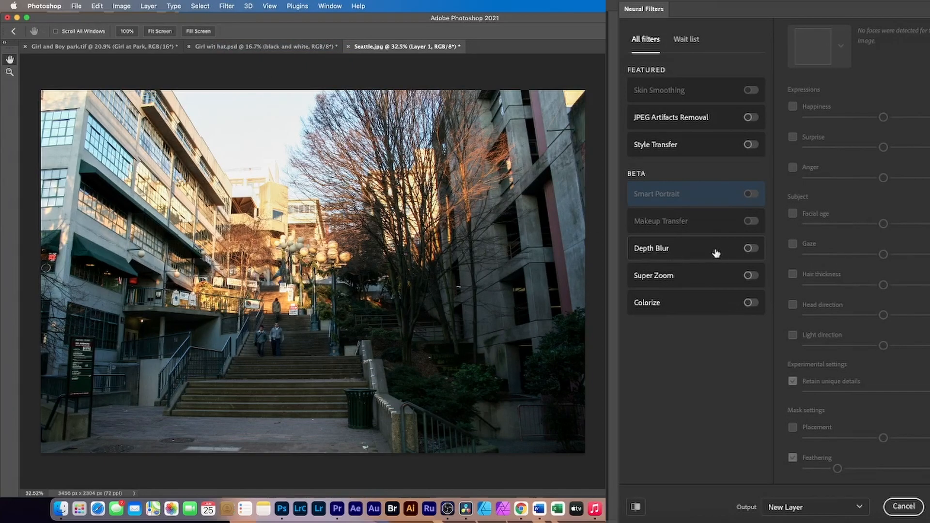
pyautogui.click(751, 250)
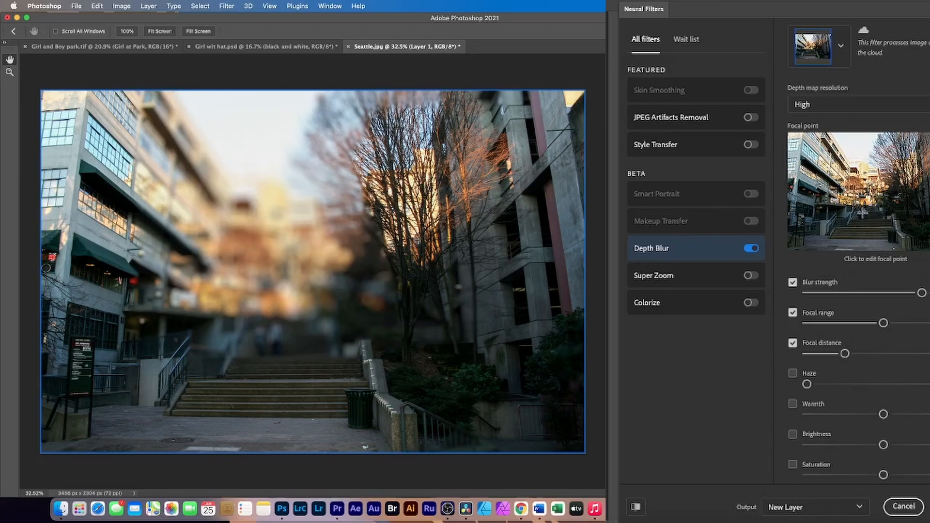
pyautogui.click(863, 213)
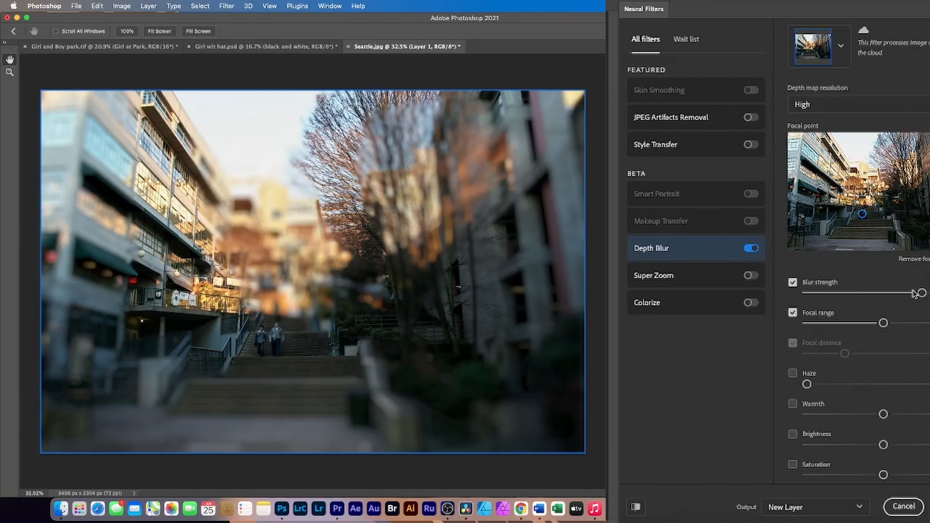
# Step: Greatly reduce the Depth Blur strength and moderately narrow the focal range around the people on the stairs
pyautogui.moveTo(921, 293); pyautogui.dragTo(880, 293)
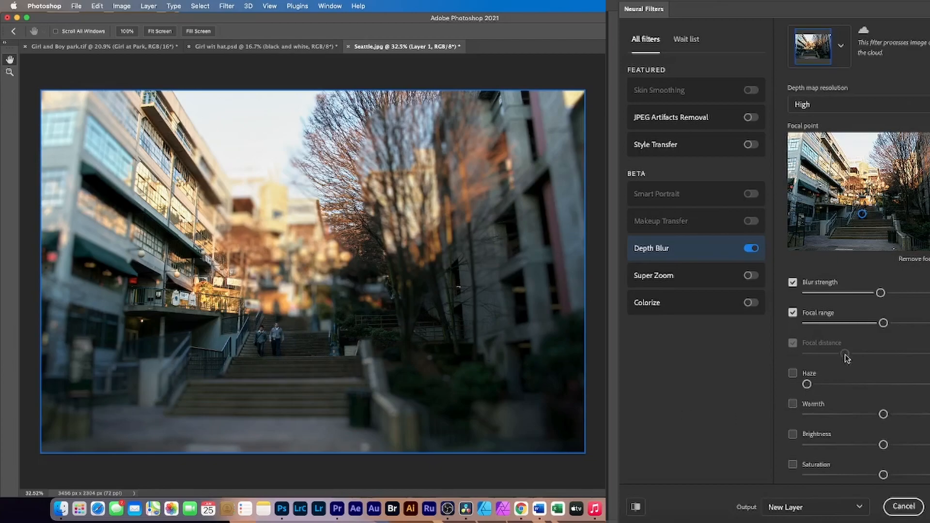
pyautogui.moveTo(883, 323); pyautogui.dragTo(838, 325)
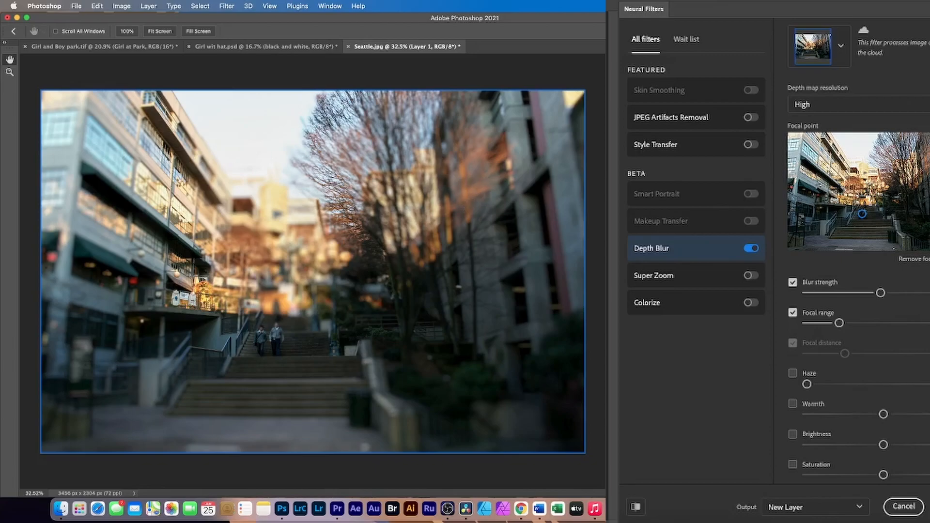
pyautogui.moveTo(838, 324); pyautogui.dragTo(819, 324)
pyautogui.moveTo(821, 324); pyautogui.dragTo(856, 324)
pyautogui.moveTo(881, 293); pyautogui.dragTo(835, 298)
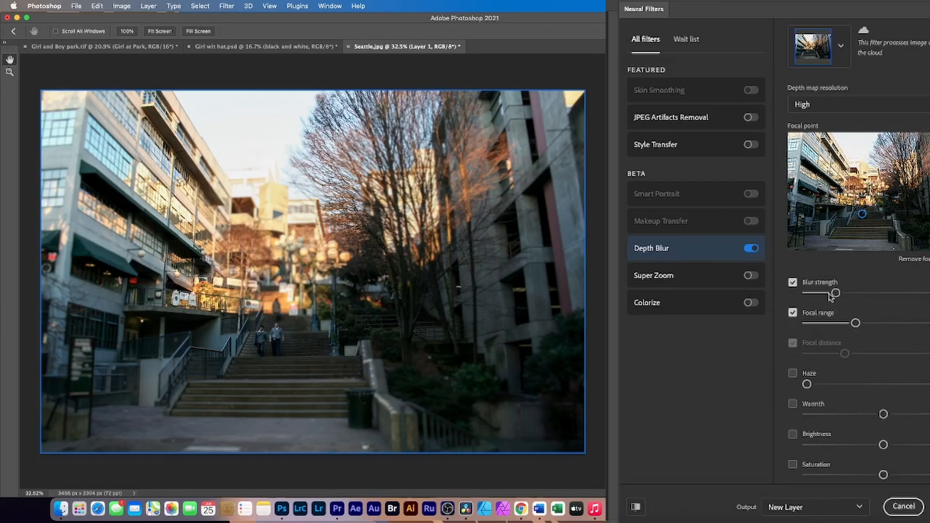
# Step: Slightly lower the Depth Blur strength and considerably widen the focal range
pyautogui.moveTo(834, 294); pyautogui.dragTo(823, 295)
pyautogui.moveTo(855, 323); pyautogui.dragTo(898, 325)
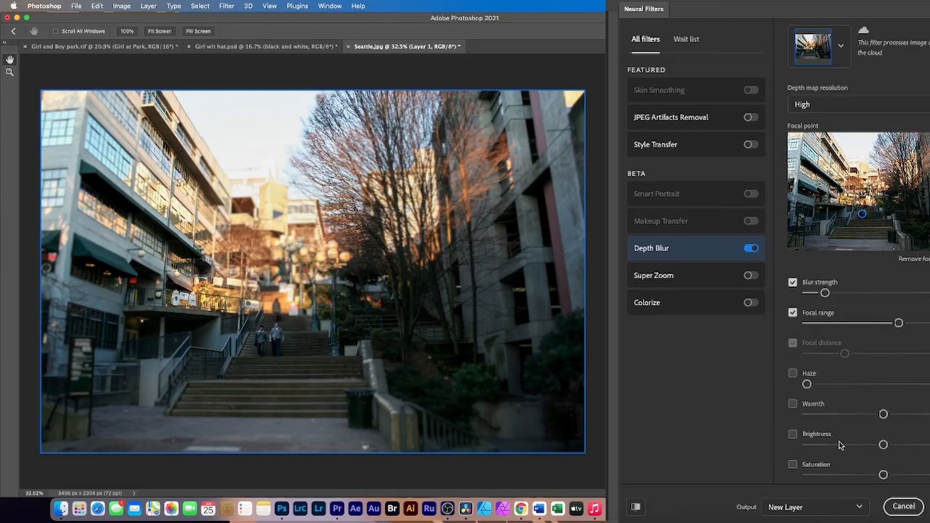
# Step: Preview the depth map as the only output, and switch back to the blurred photo
pyautogui.scroll(-3, 858, 453)
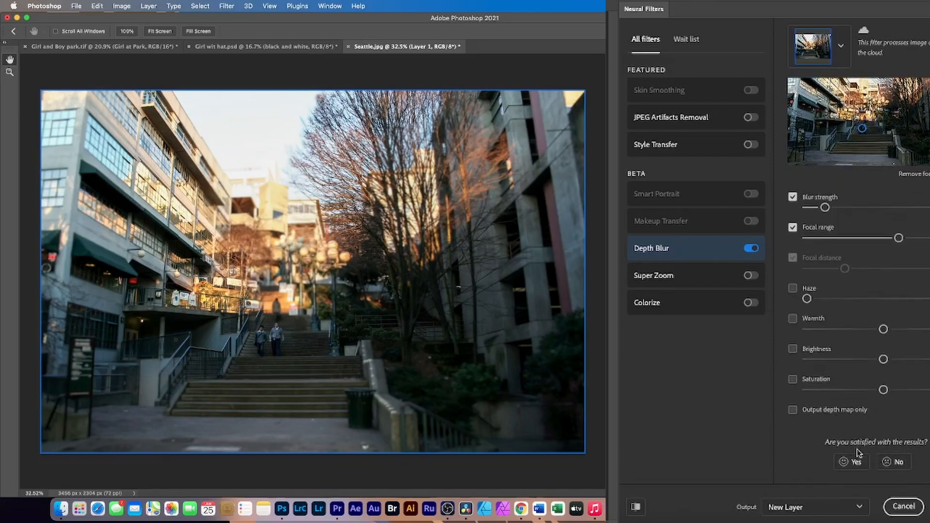
pyautogui.click(794, 414)
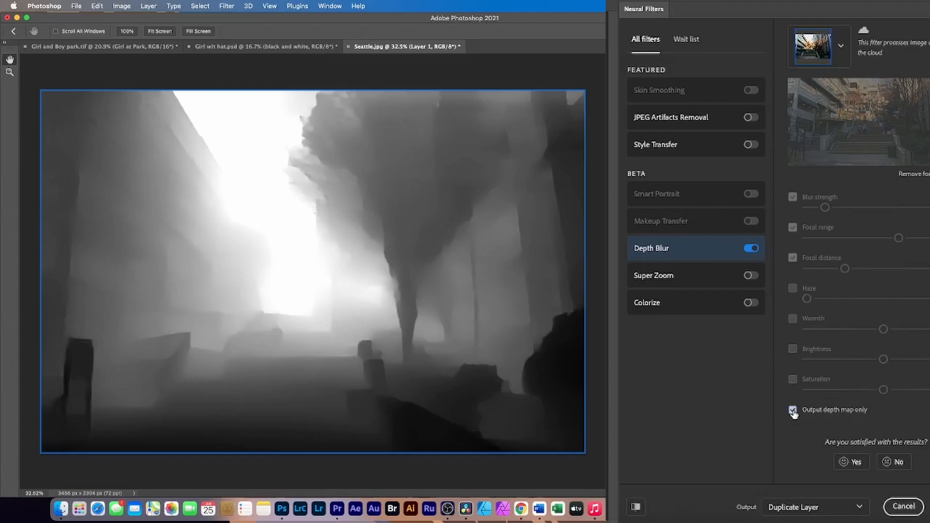
pyautogui.click(793, 411)
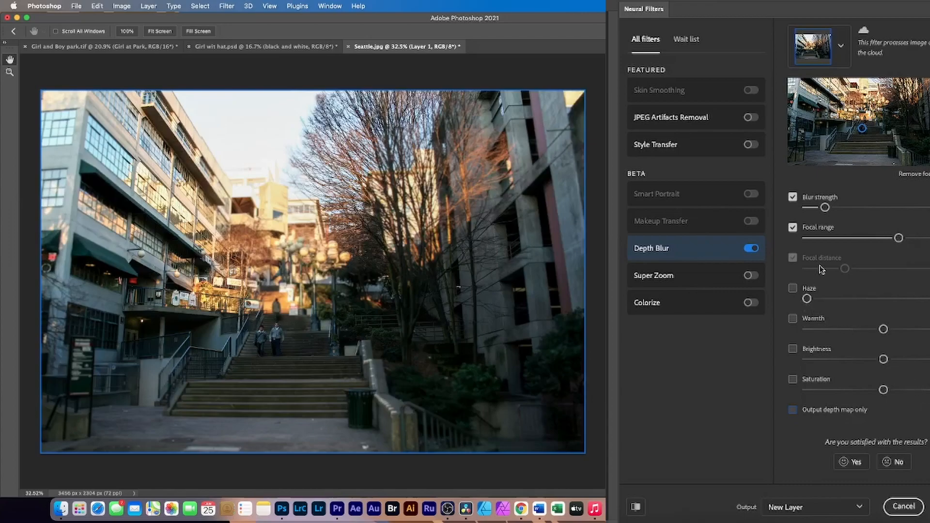
# Step: Set the Depth Blur strength to 56 and the focal range to 13, keeping the focus on the people on the stairs
pyautogui.moveTo(825, 207); pyautogui.dragTo(893, 208)
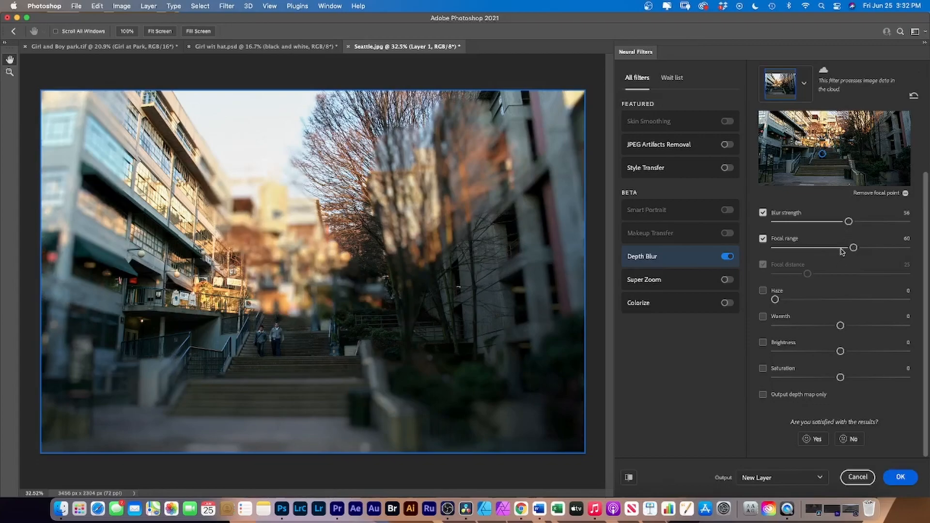
pyautogui.moveTo(854, 249); pyautogui.dragTo(791, 250)
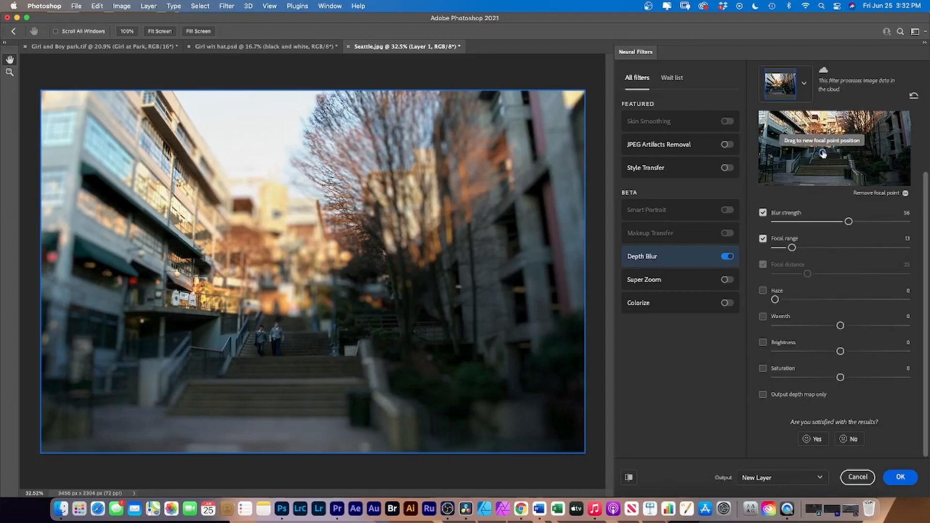
pyautogui.click(823, 154)
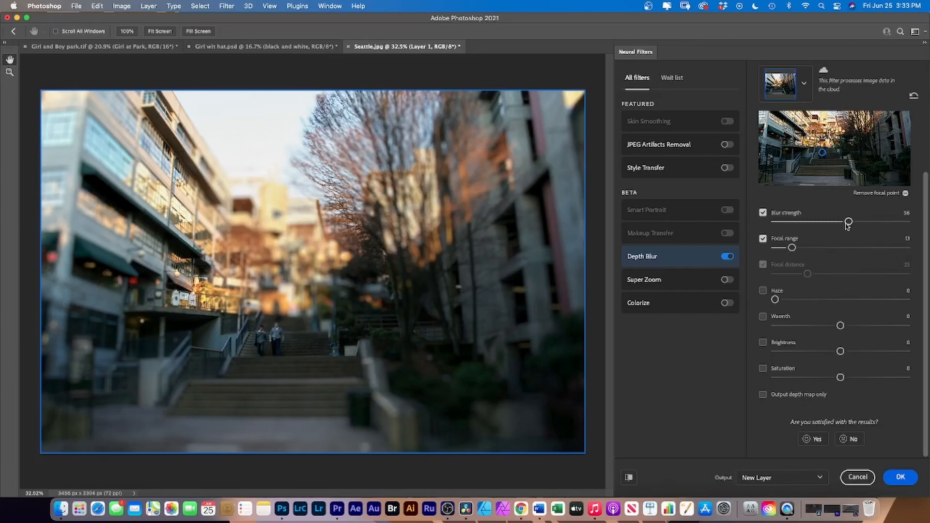
# Step: Try a focal range of 20, nudge the focal point slightly upward over the two people, and set the focal range to 33
pyautogui.moveTo(792, 248); pyautogui.dragTo(801, 248)
pyautogui.moveTo(682, 261)
pyautogui.click(823, 150)
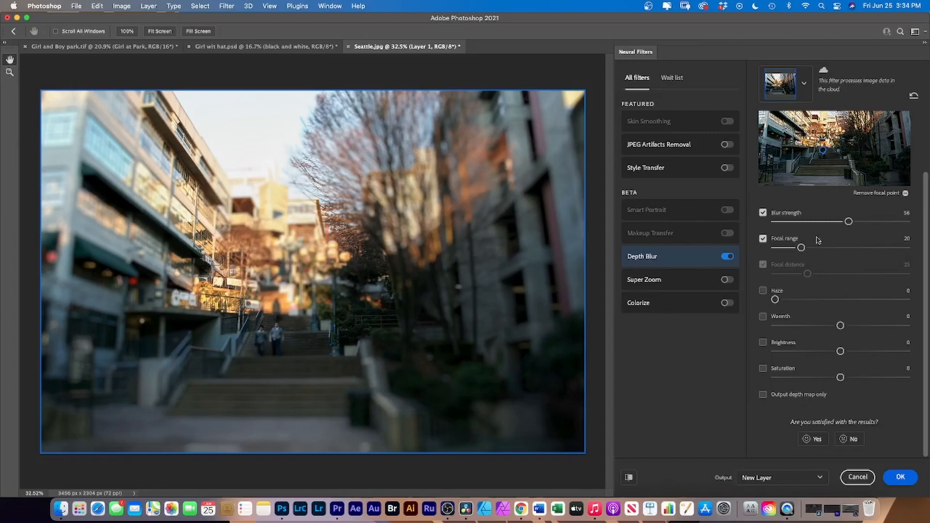
pyautogui.click(823, 154)
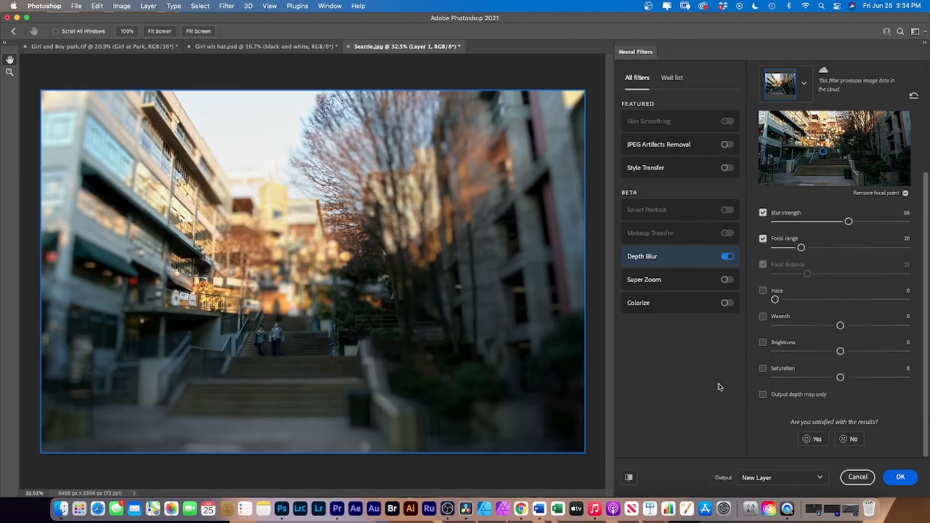
pyautogui.moveTo(801, 247); pyautogui.dragTo(819, 254)
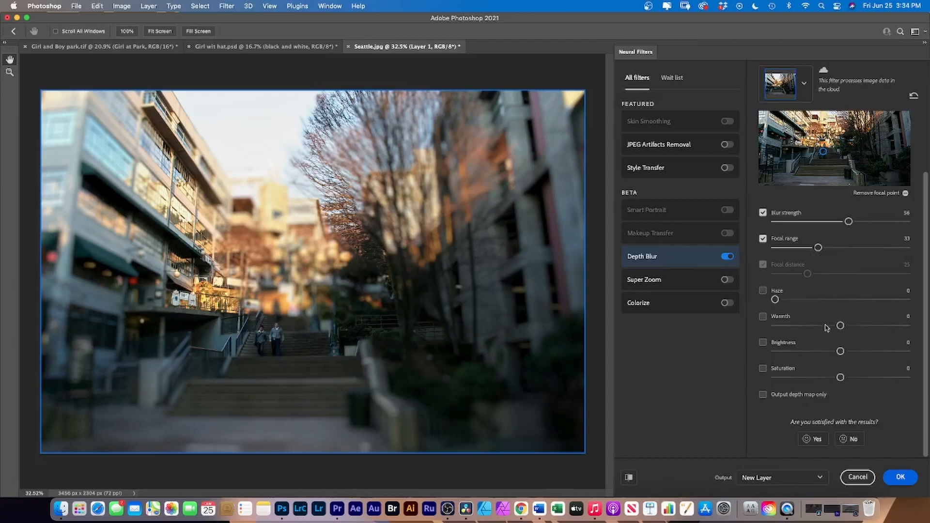
# Step: Raise the Depth Blur brightness to +13, try a warmth of +29, and set the warmth to -24 for a cooler background
pyautogui.moveTo(841, 326); pyautogui.dragTo(806, 328)
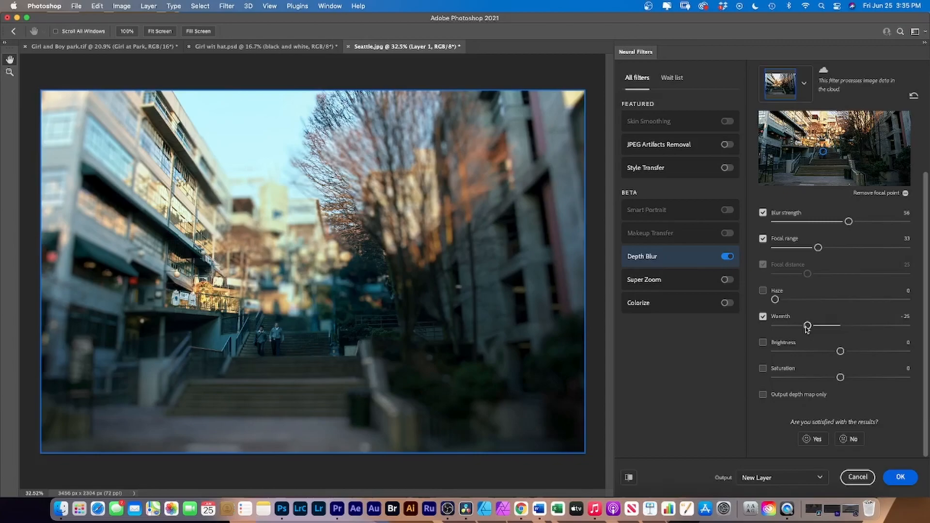
pyautogui.moveTo(840, 351); pyautogui.dragTo(859, 356)
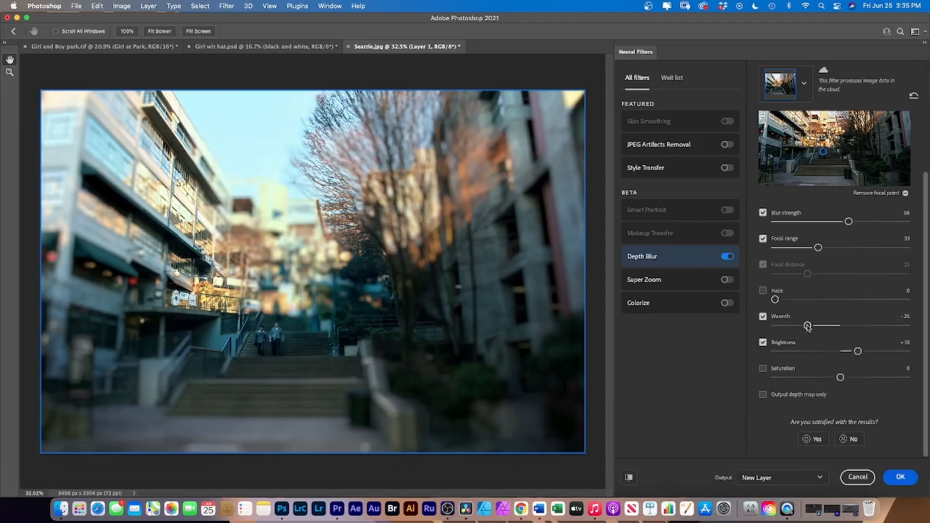
pyautogui.moveTo(808, 326); pyautogui.dragTo(882, 332)
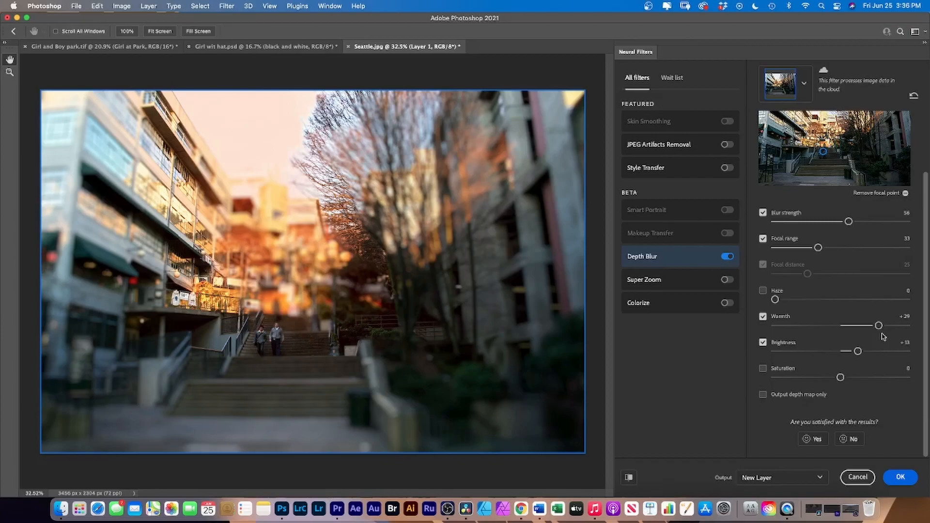
pyautogui.moveTo(878, 325); pyautogui.dragTo(808, 328)
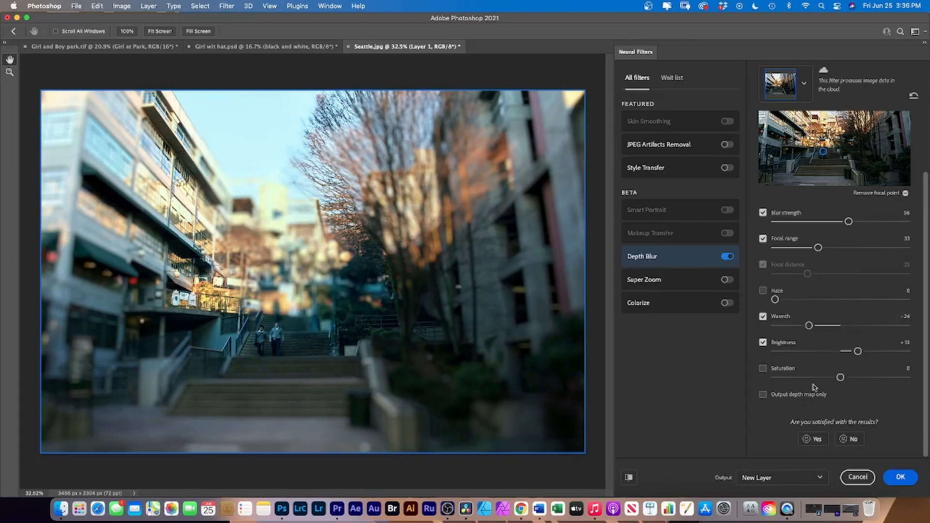
# Step: Output the Depth Blur as a Smart Filter and apply it to the Seattle photo
pyautogui.click(819, 478)
pyautogui.click(795, 488)
pyautogui.click(900, 479)
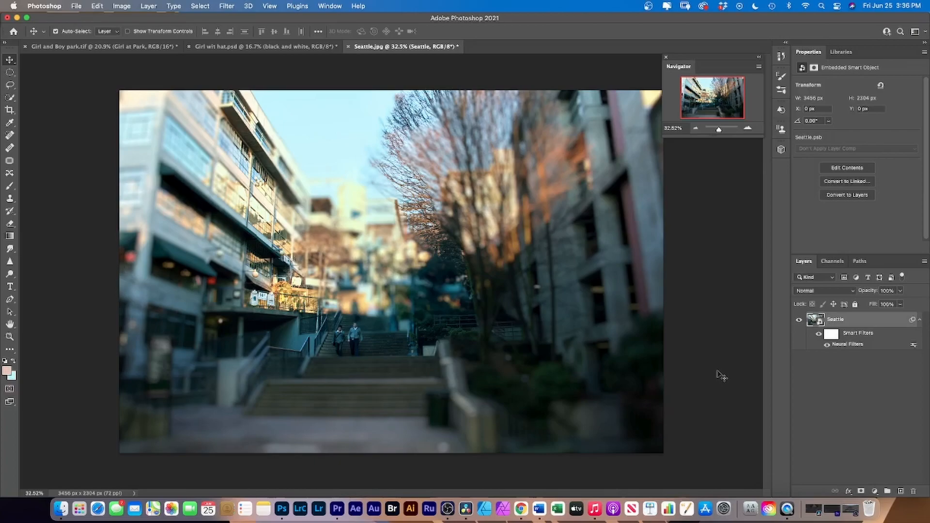
# Step: Review the colorized Girl and Boy park.tif and Girl wit hat.psd, comparing the latter with its original layer, and return to Seattle.jpg
pyautogui.click(83, 47)
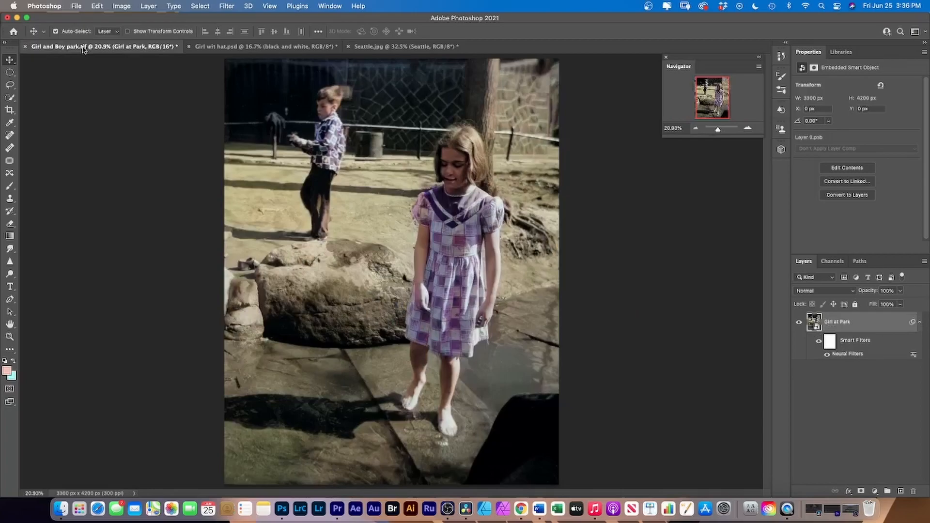
pyautogui.click(235, 48)
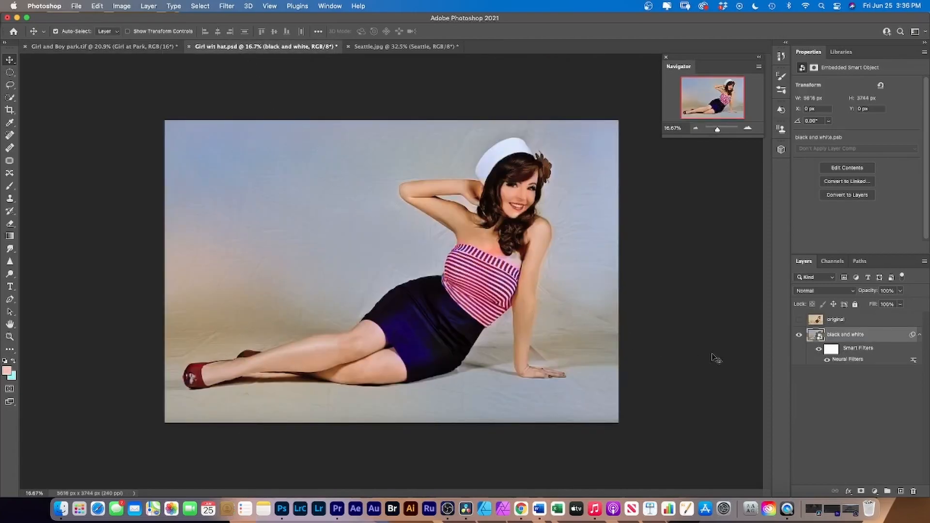
pyautogui.click(799, 321)
pyautogui.click(799, 321)
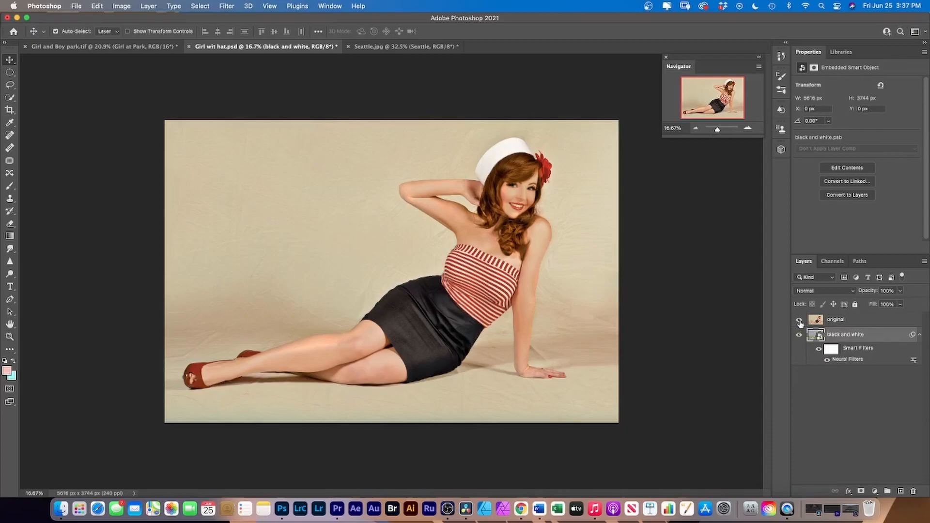
pyautogui.click(800, 321)
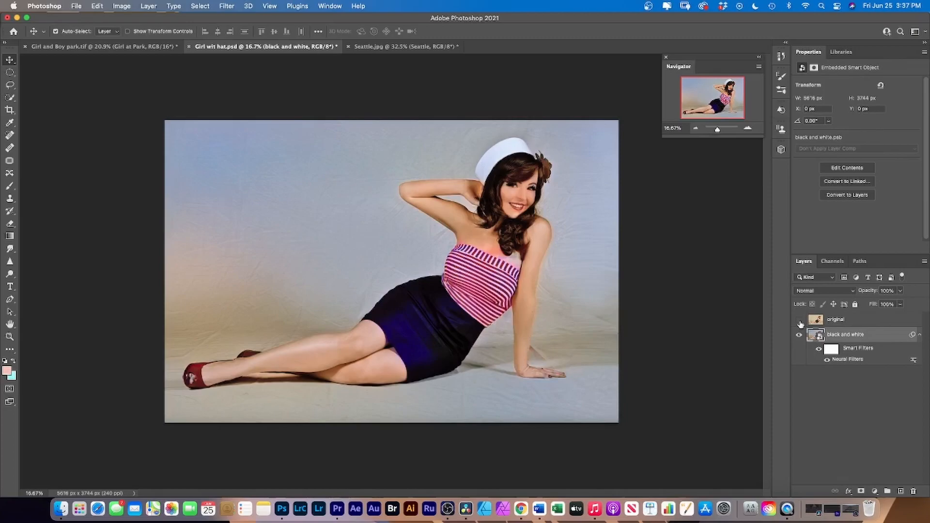
pyautogui.click(800, 321)
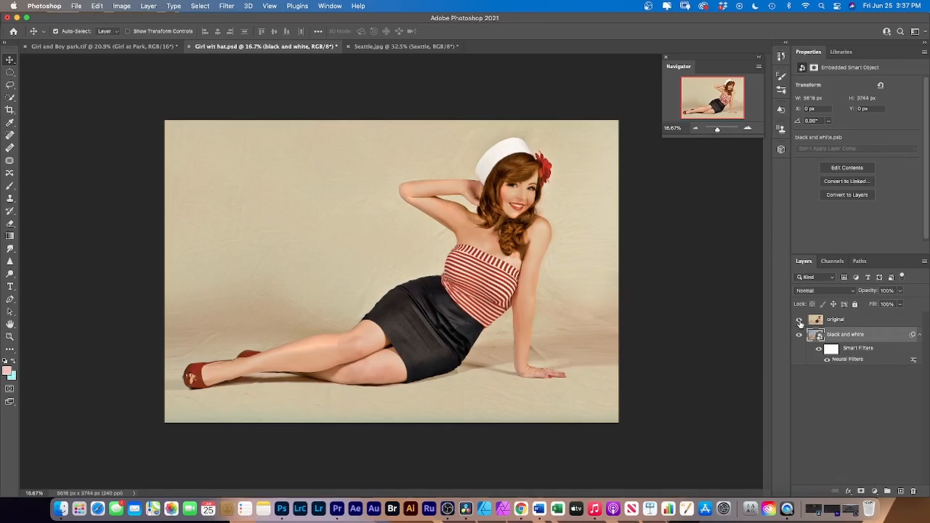
pyautogui.click(799, 321)
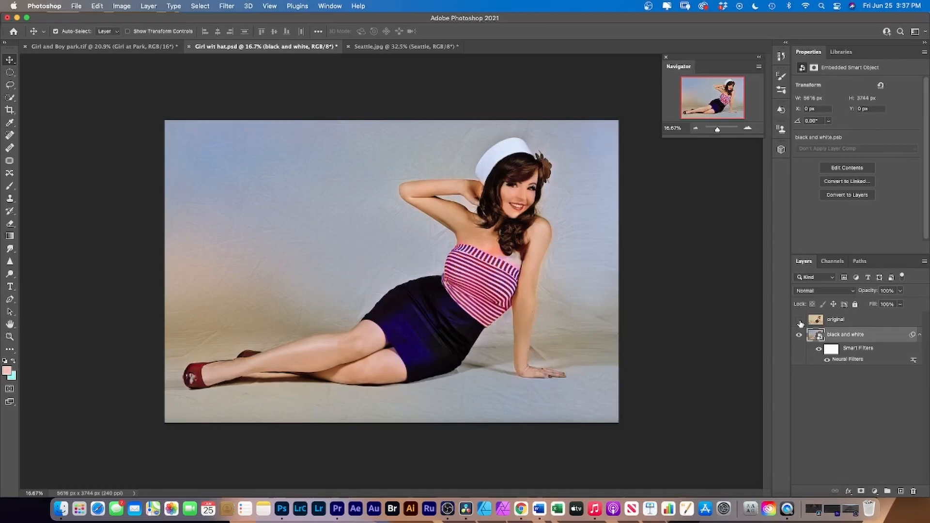
pyautogui.click(800, 321)
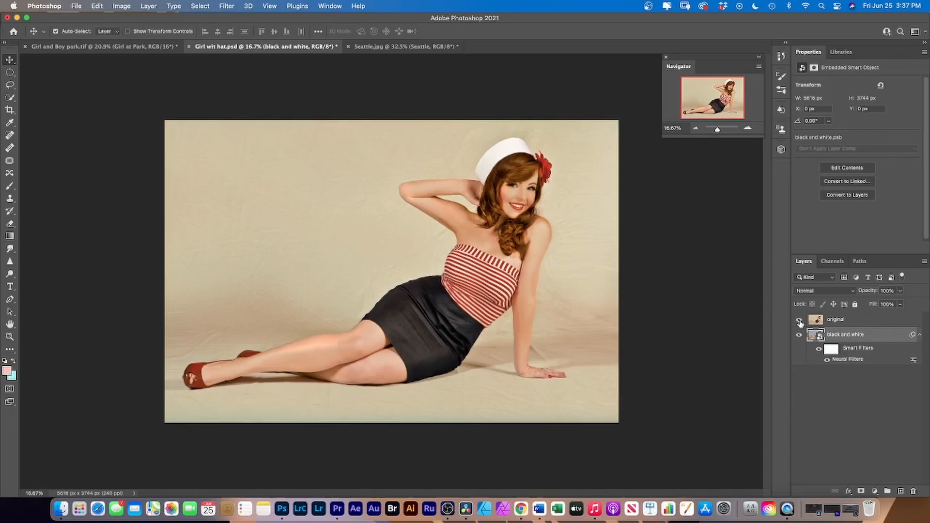
pyautogui.click(799, 321)
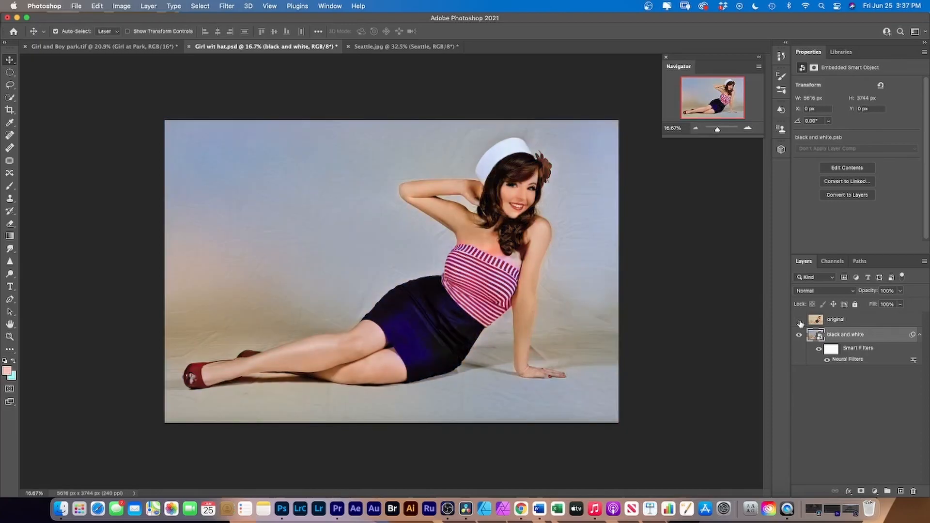
pyautogui.click(381, 46)
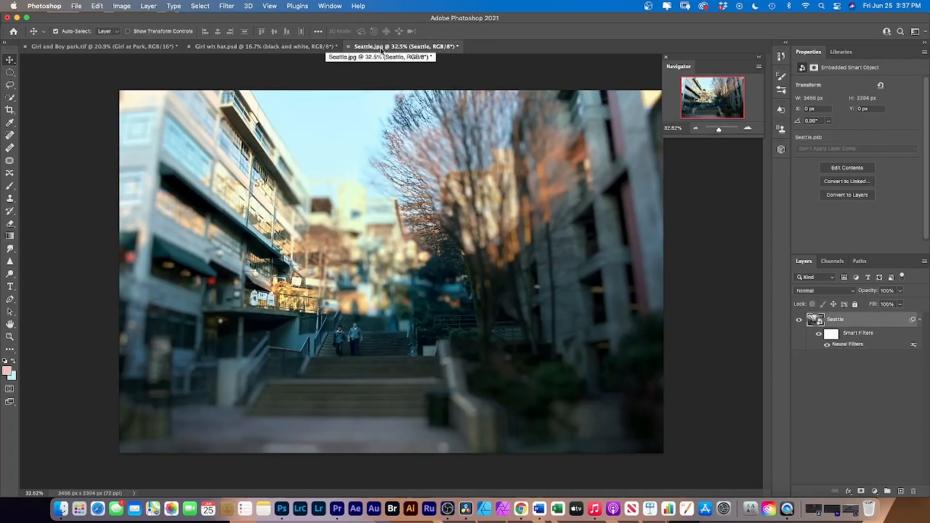